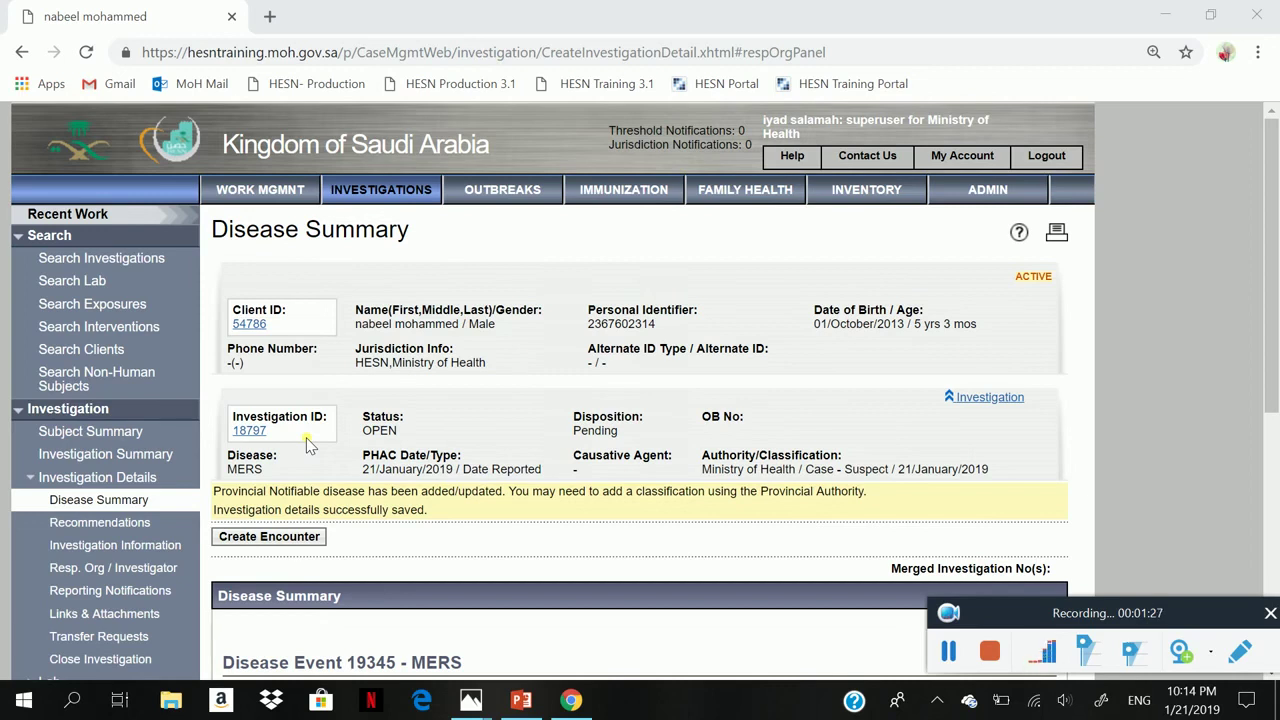
- Open the User Profile page from the My Account menu
click(935, 158)
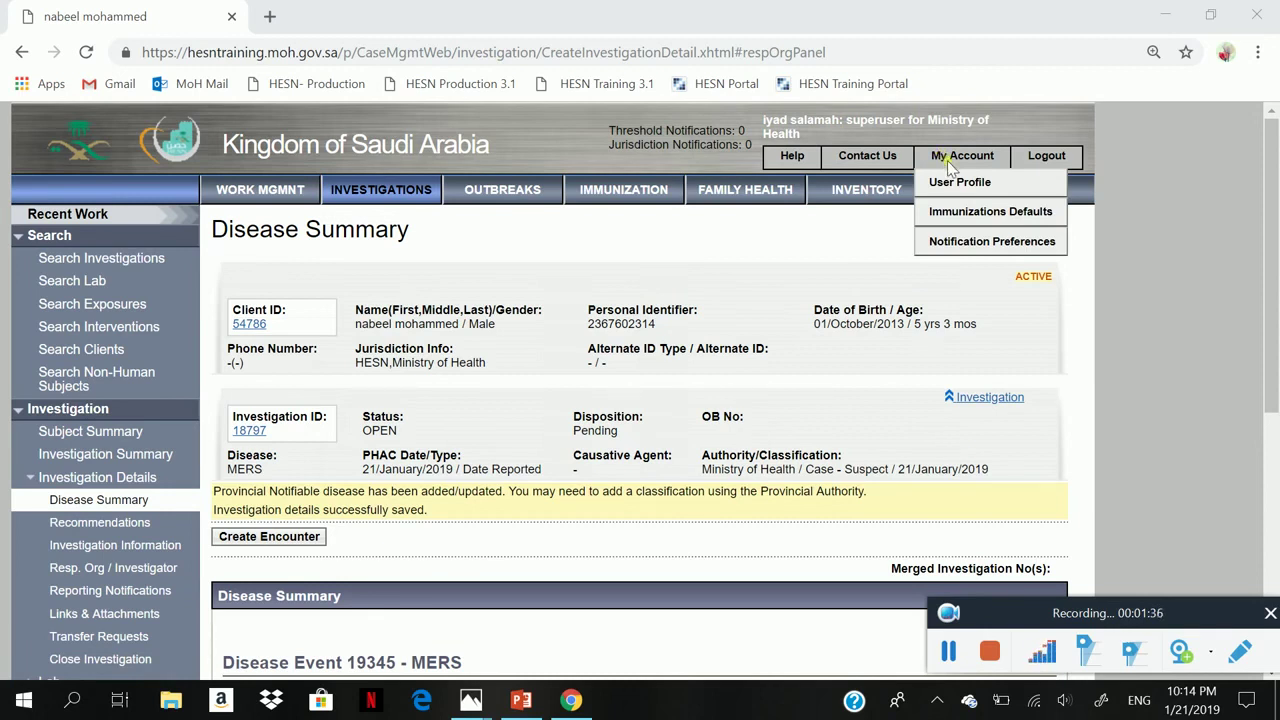
click(957, 184)
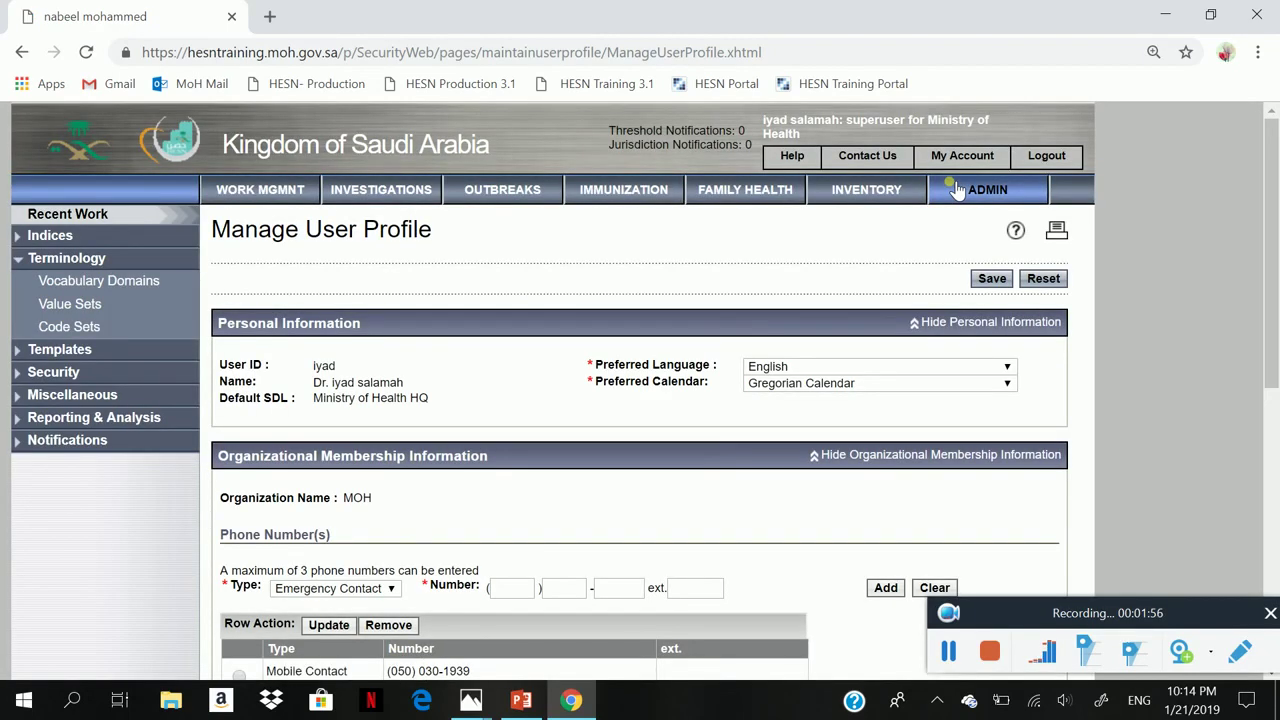
scroll(957, 190, down, 1)
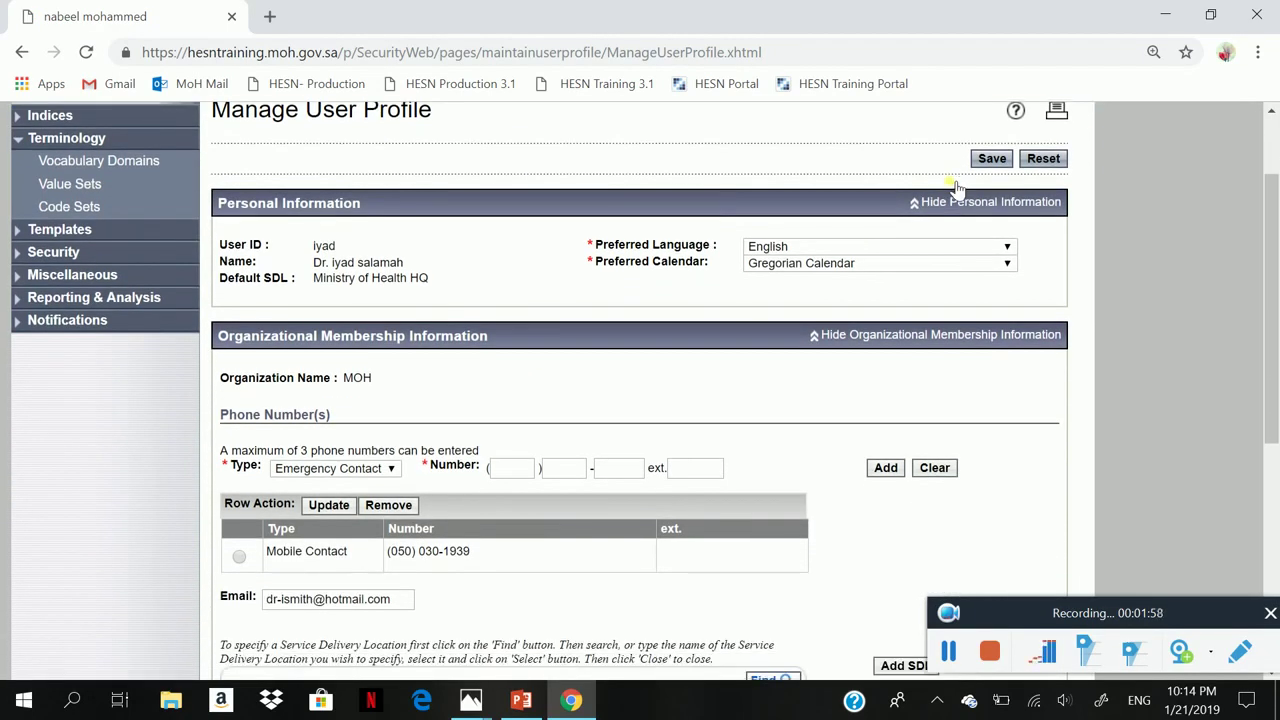
scroll(957, 190, down, 1)
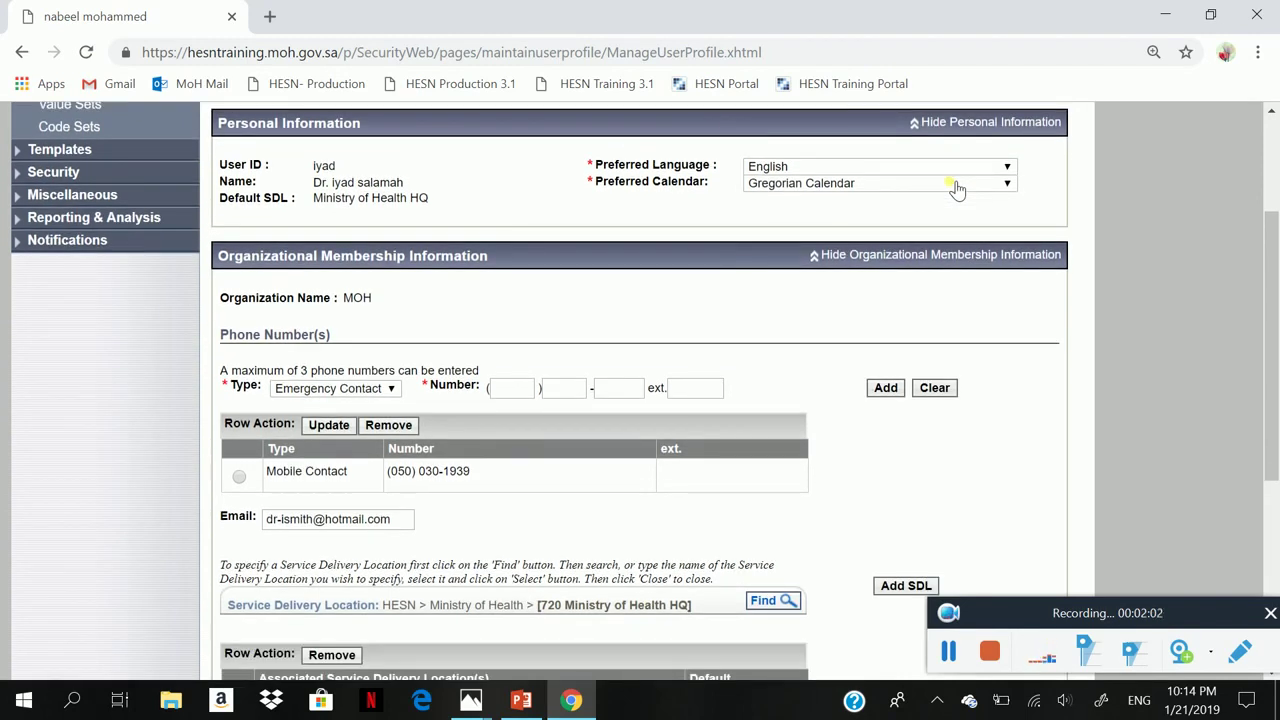
scroll(957, 190, down, 1)
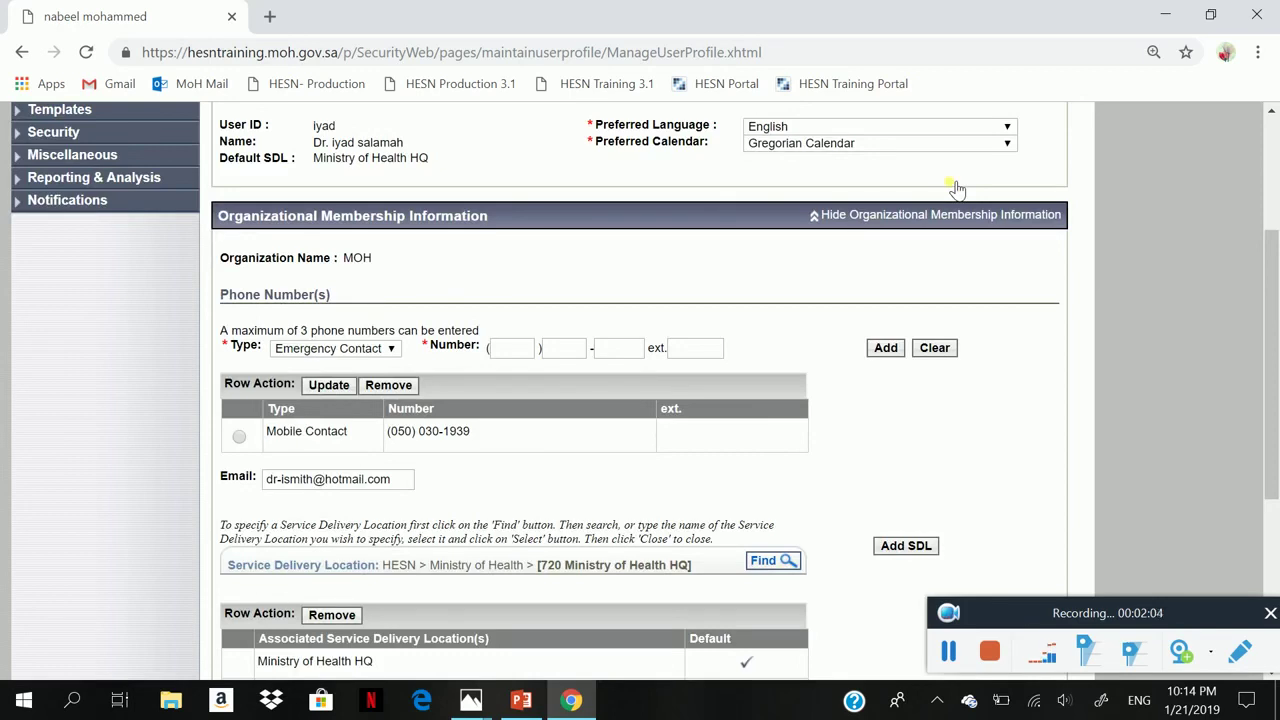
scroll(957, 190, up, 1)
scroll(957, 190, up, 2)
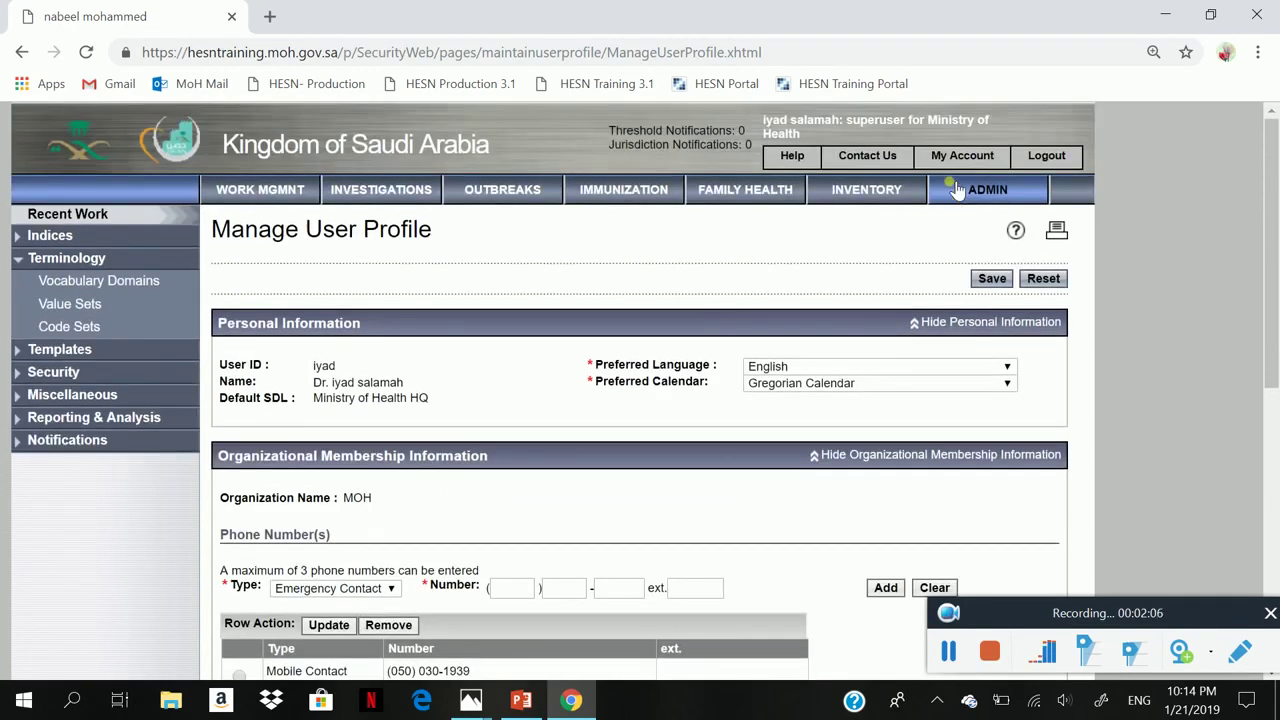
scroll(957, 190, down, 1)
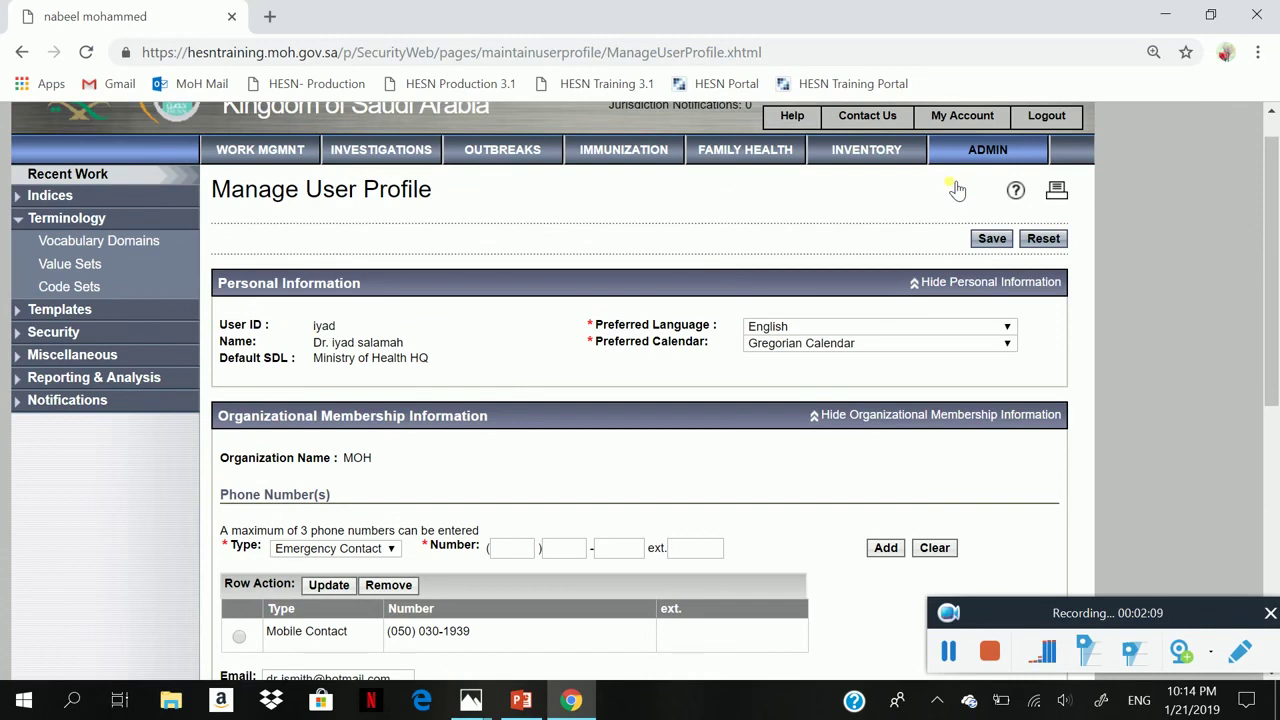
scroll(957, 190, down, 1)
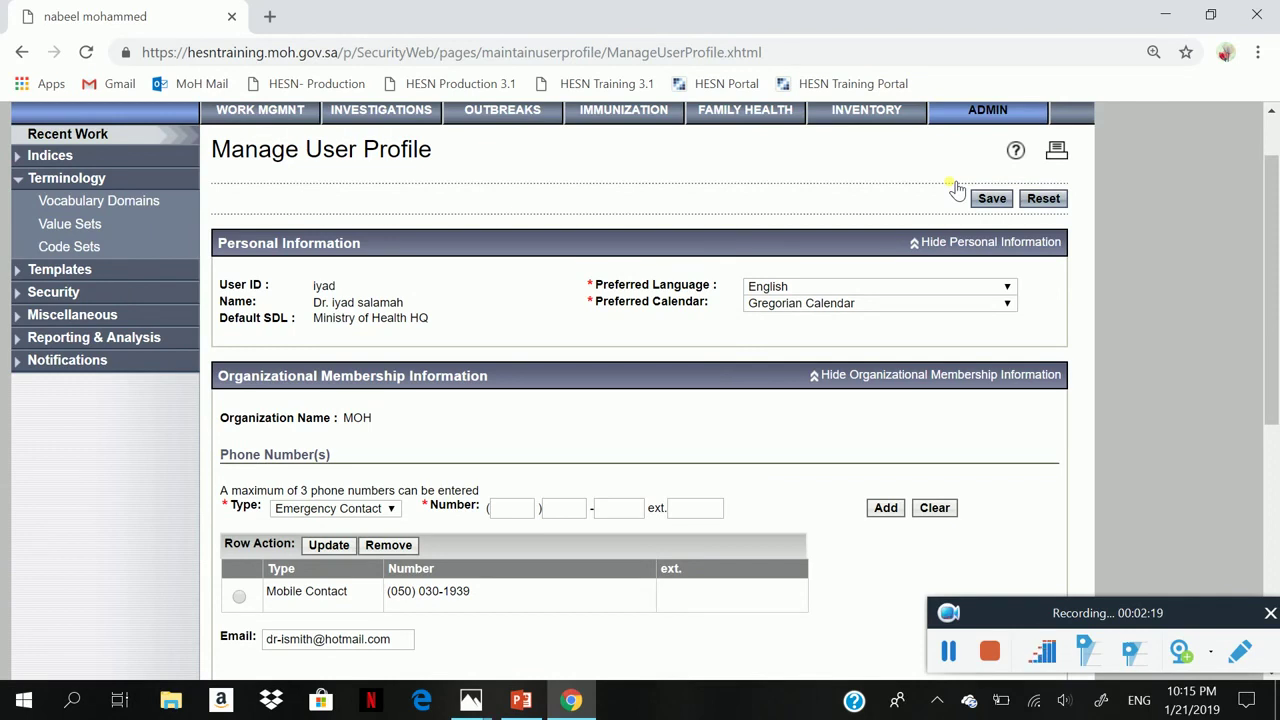
scroll(957, 188, down, 1)
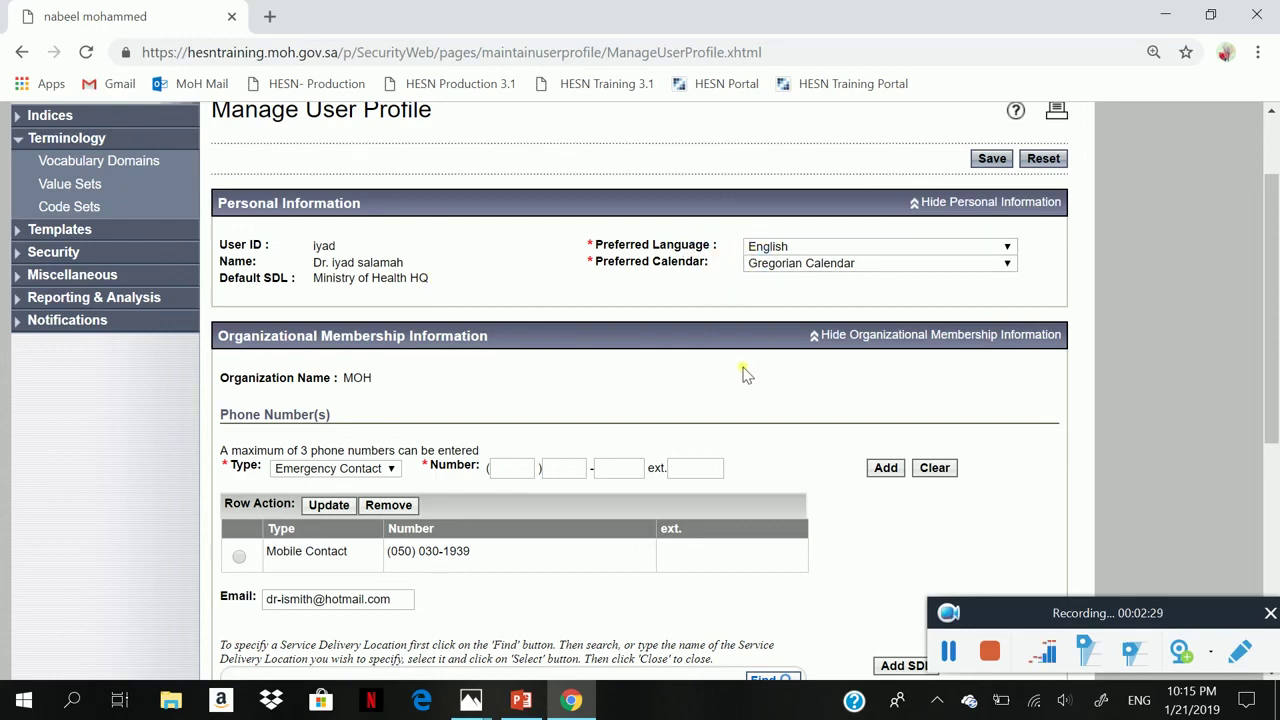
scroll(743, 367, down, 3)
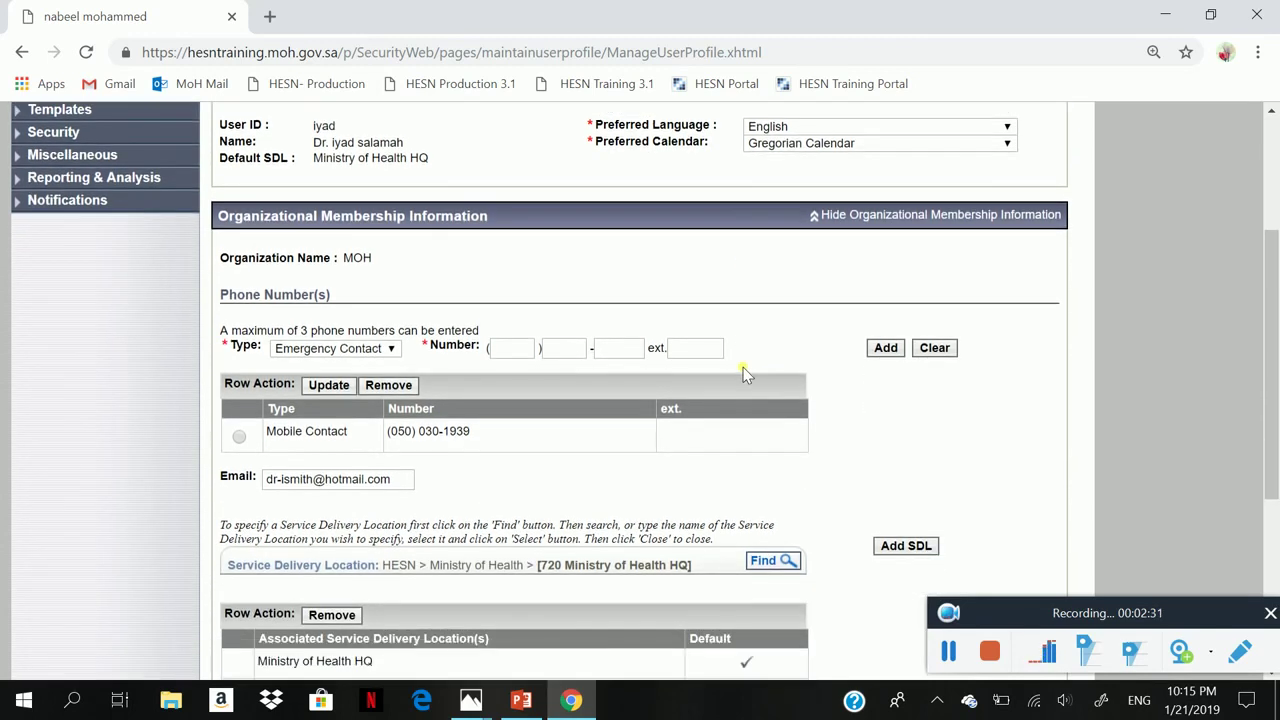
scroll(743, 367, down, 3)
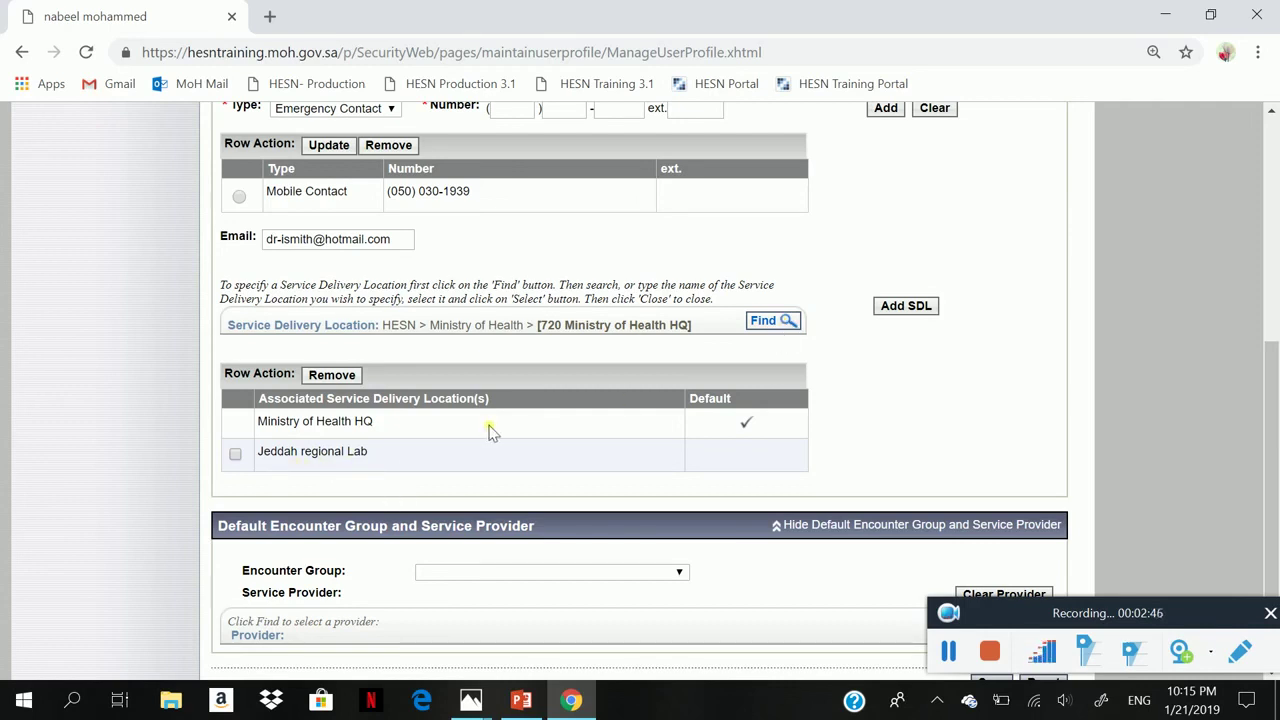
- Add National Health Laboratory, Riyadh to the profile's associated service delivery locations
click(774, 326)
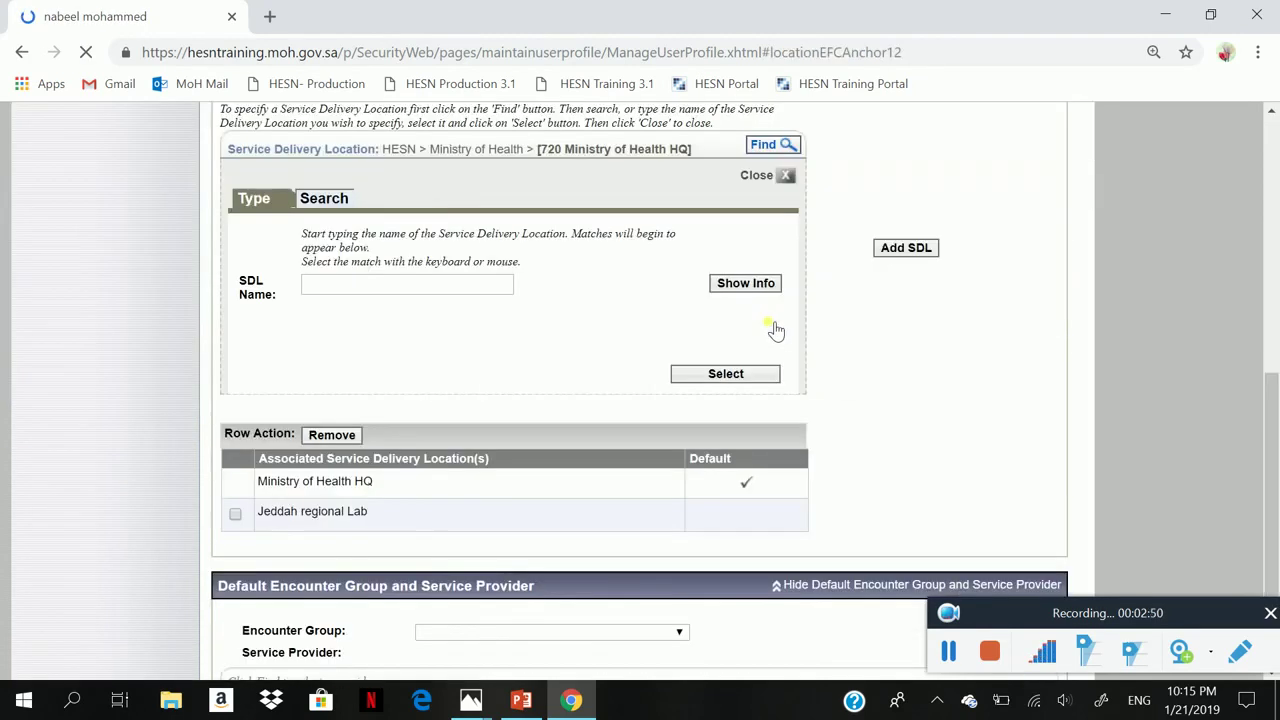
click(325, 287)
text(nat)
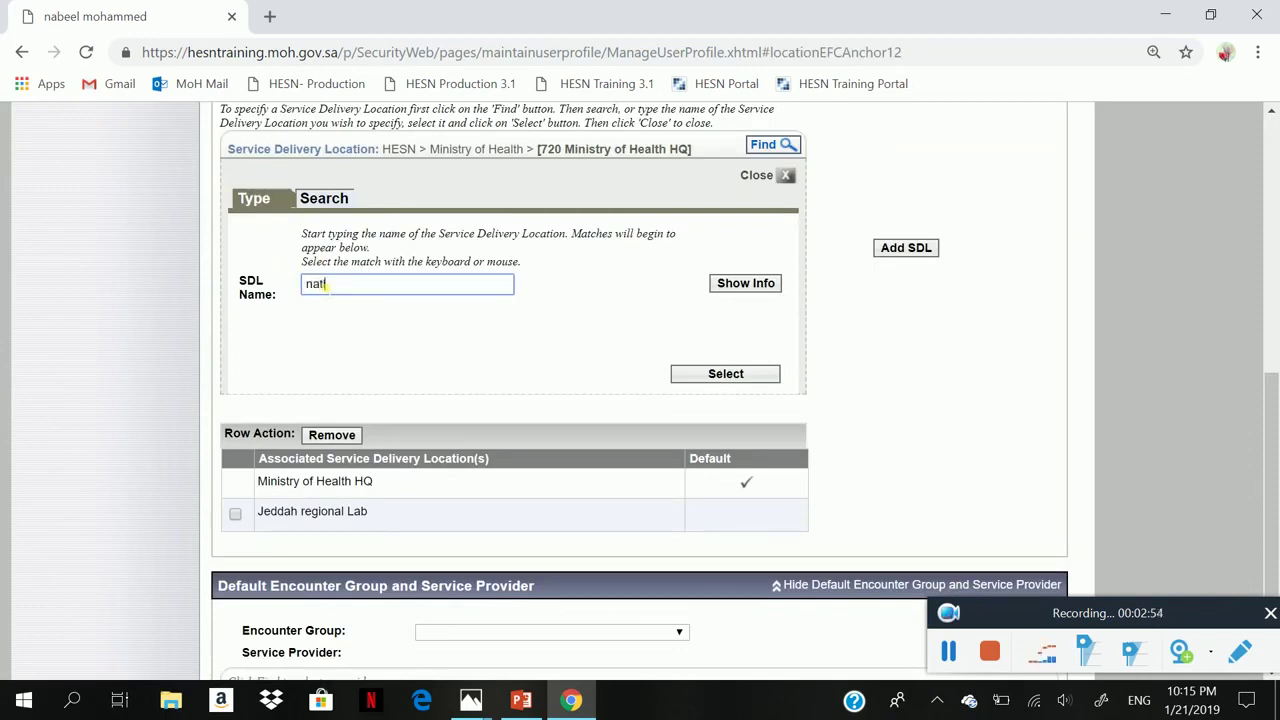
text(ional)
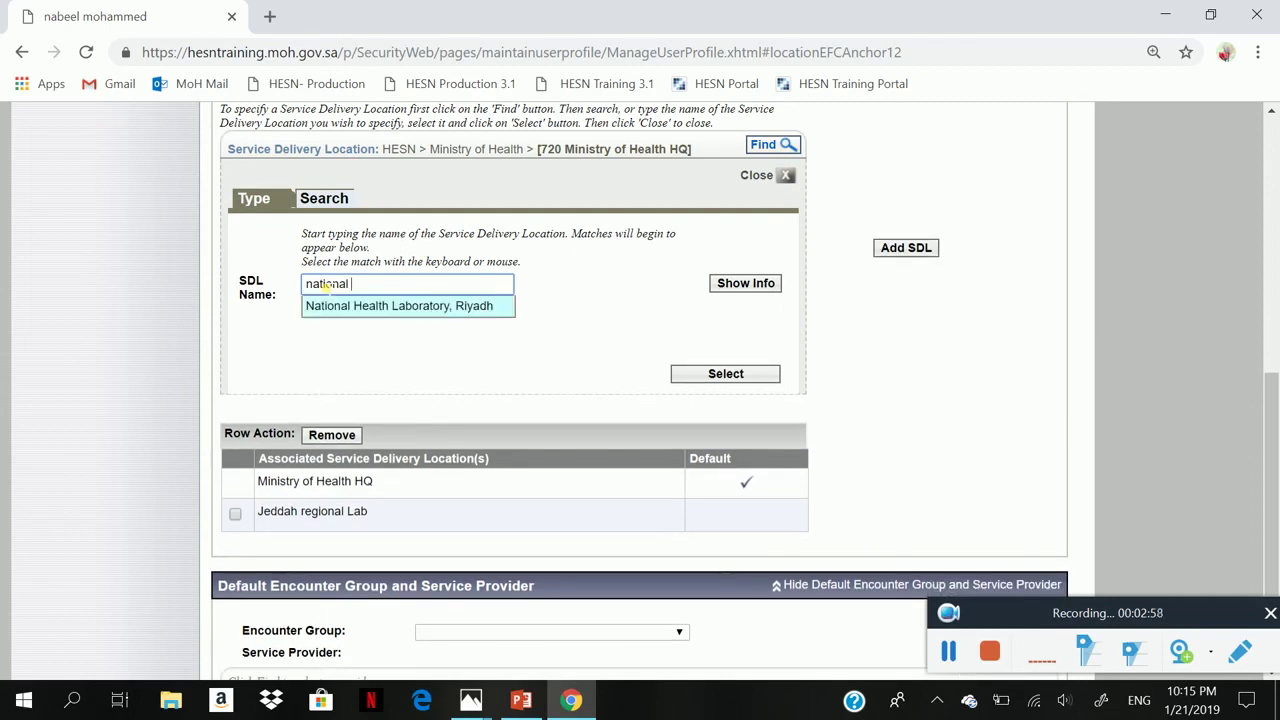
click(390, 308)
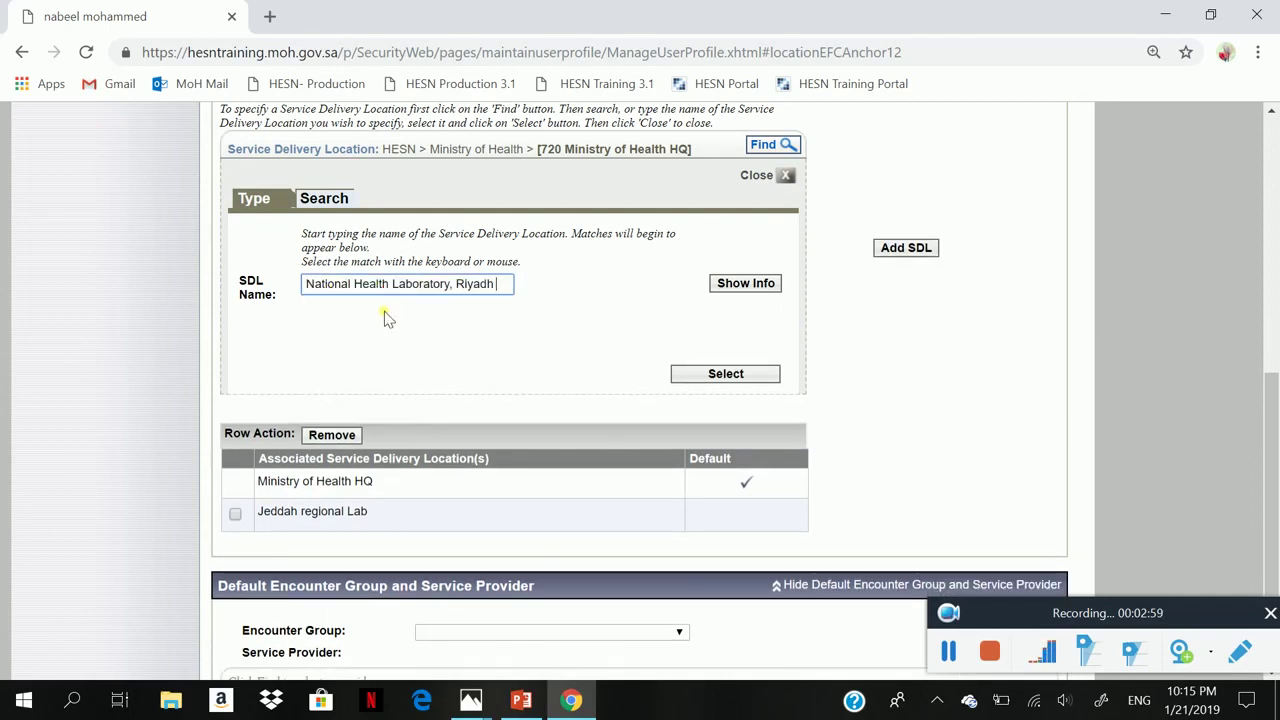
click(749, 375)
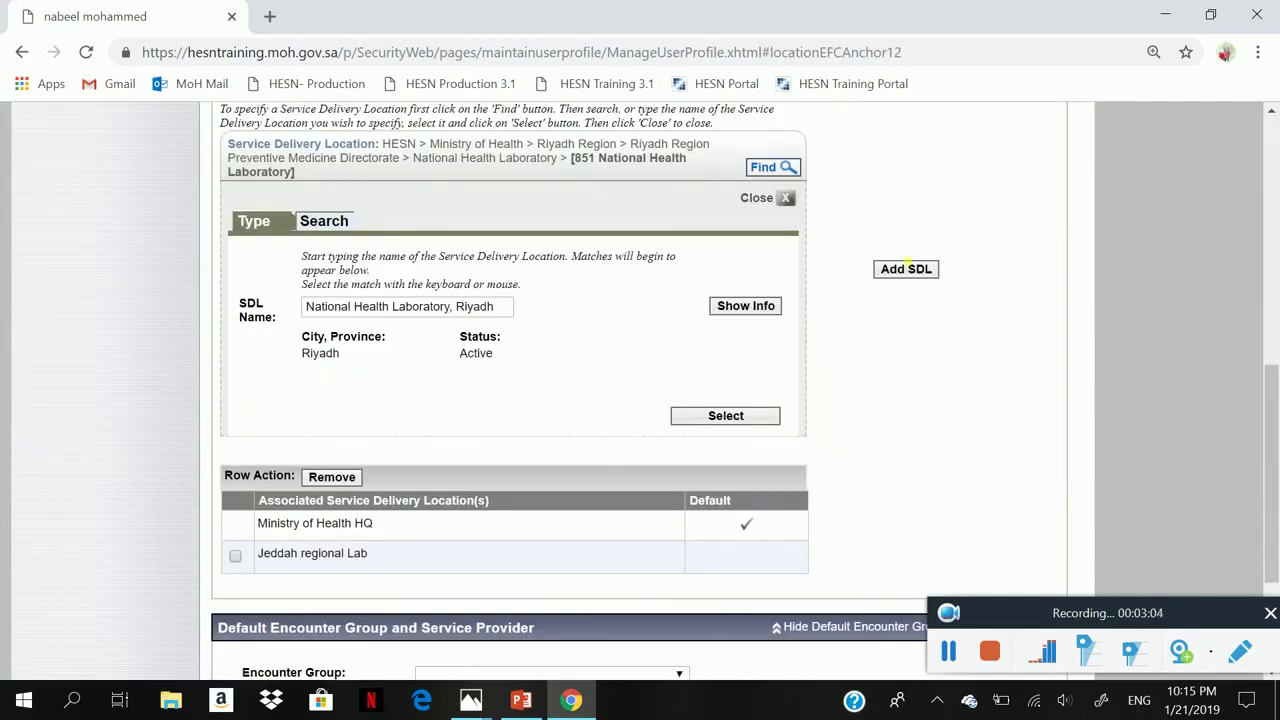
click(914, 270)
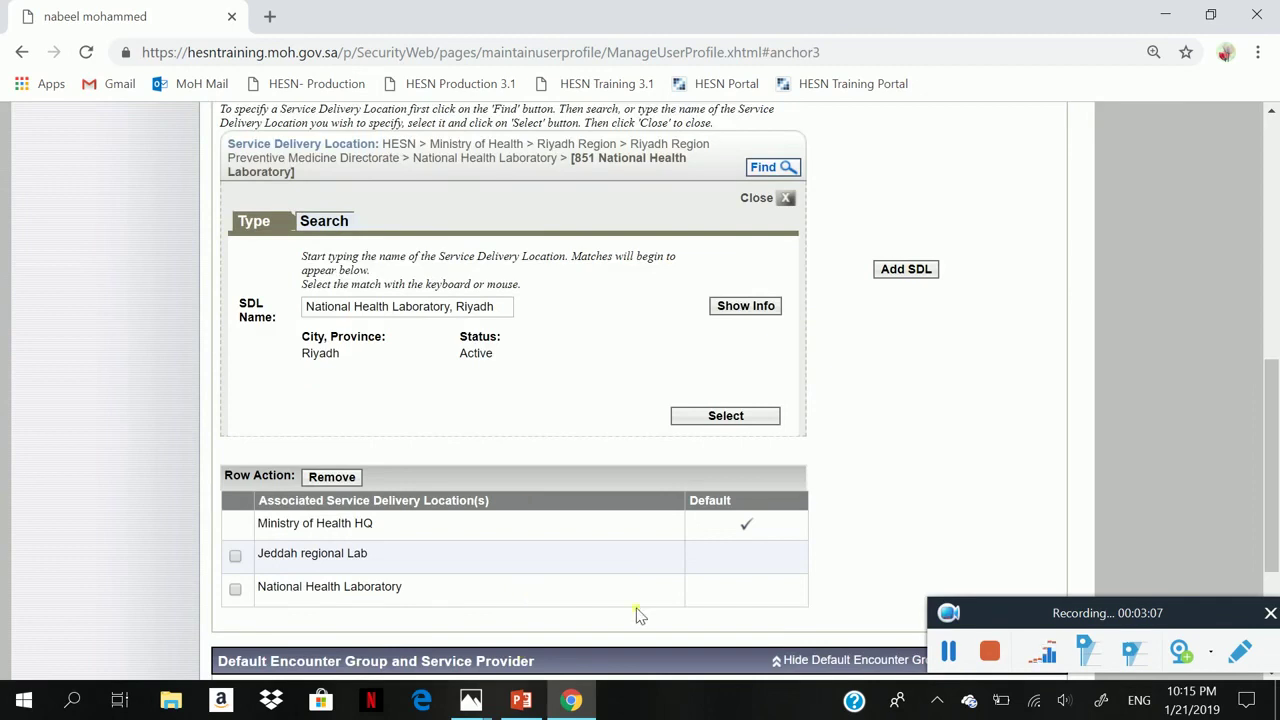
- Save the updated user profile
drag(1277, 402, 1277, 508)
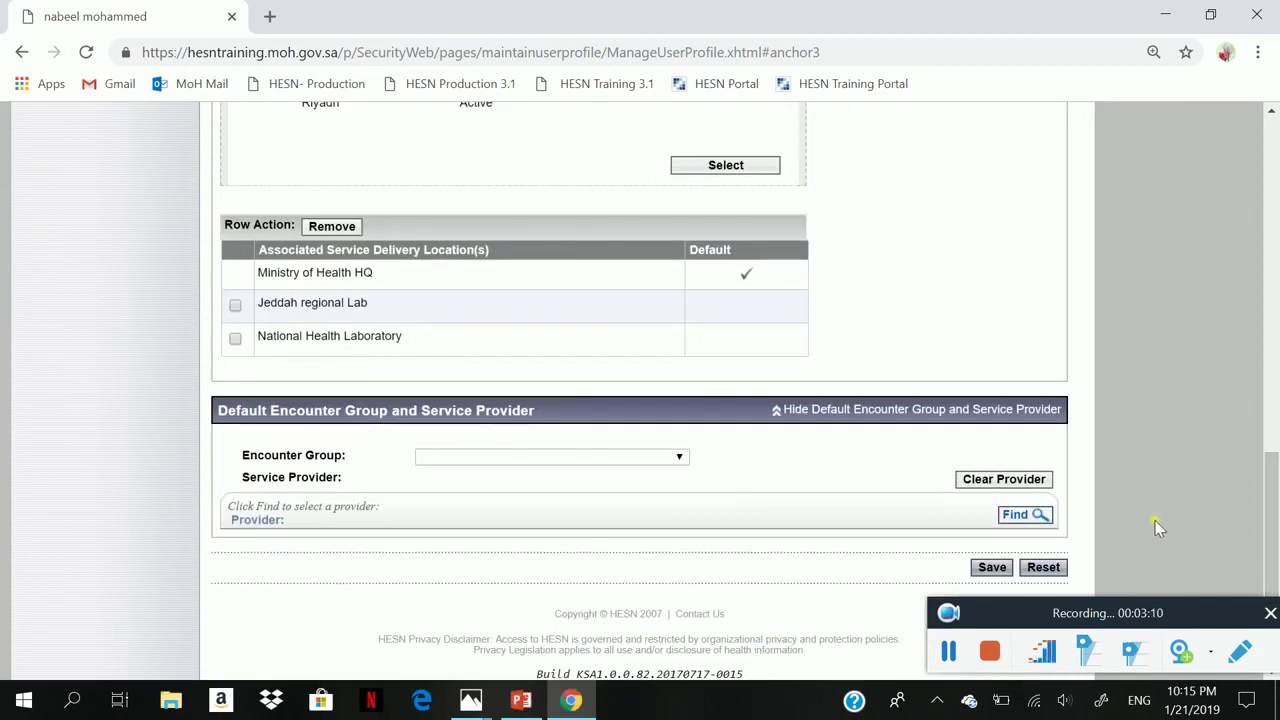
click(1004, 568)
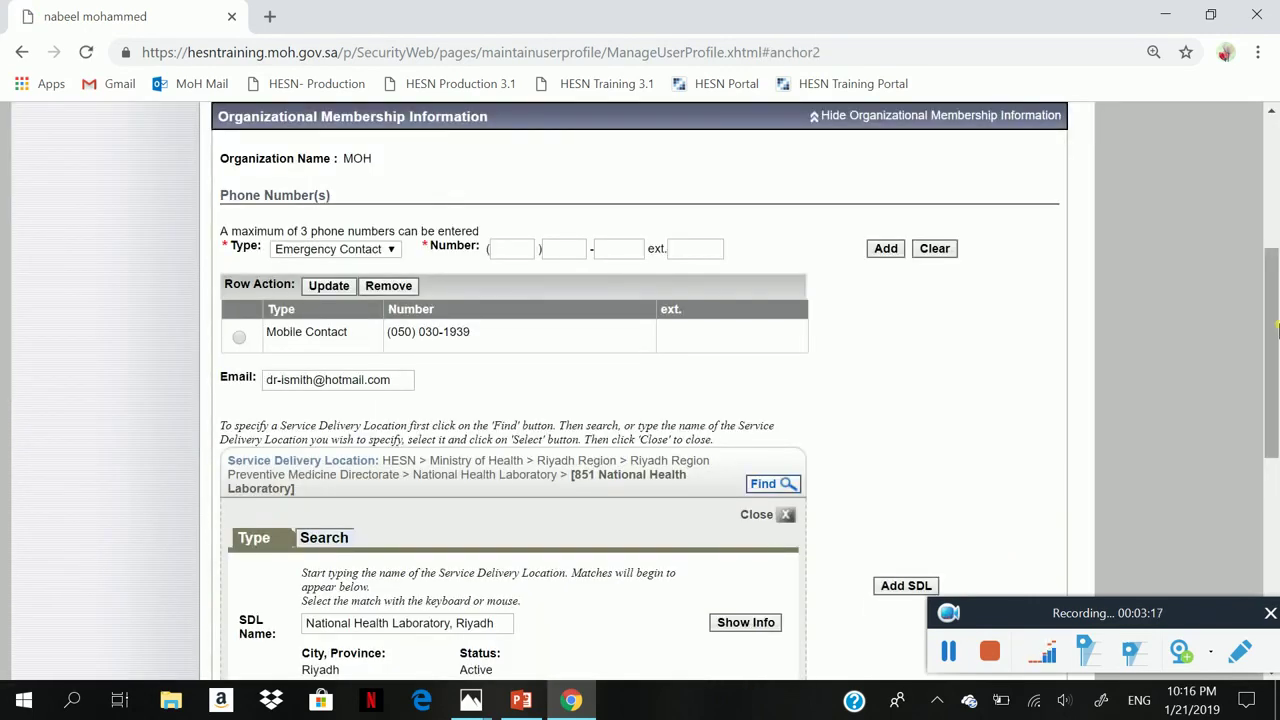
drag(1275, 325, 1277, 165)
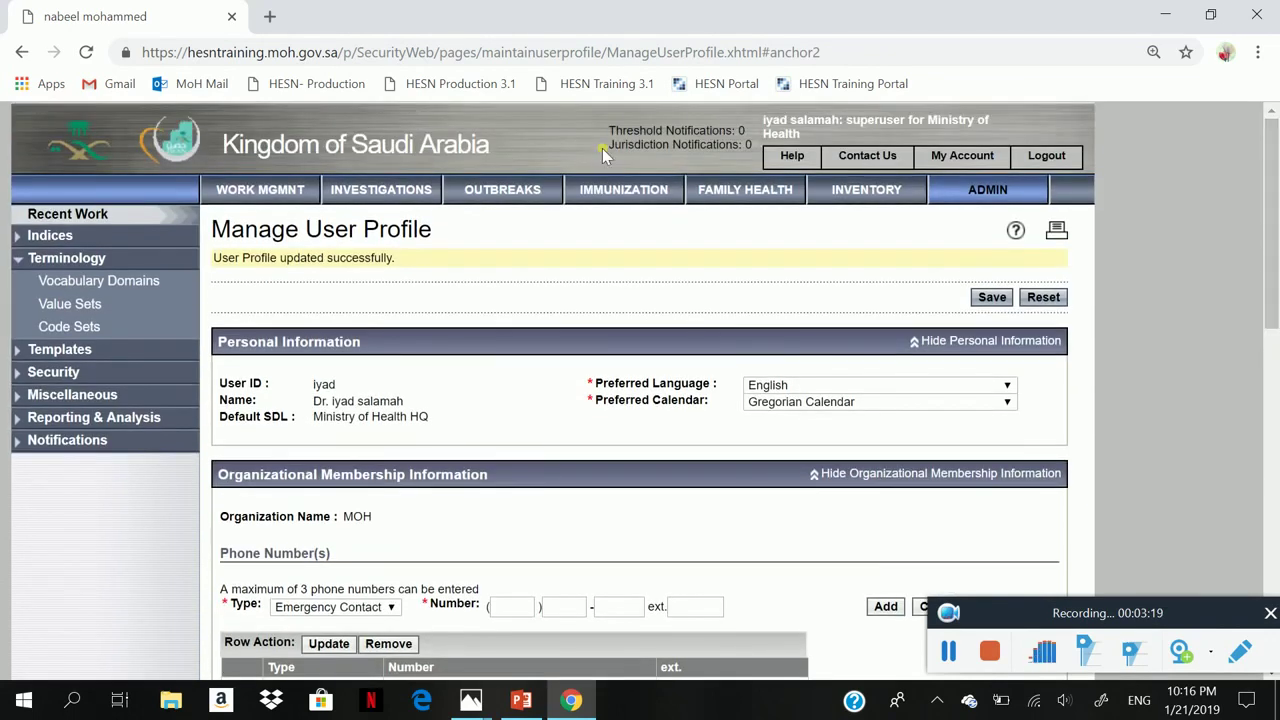
- Return to the MERS investigation and open Lab Summary from its Lab Tests section
click(407, 204)
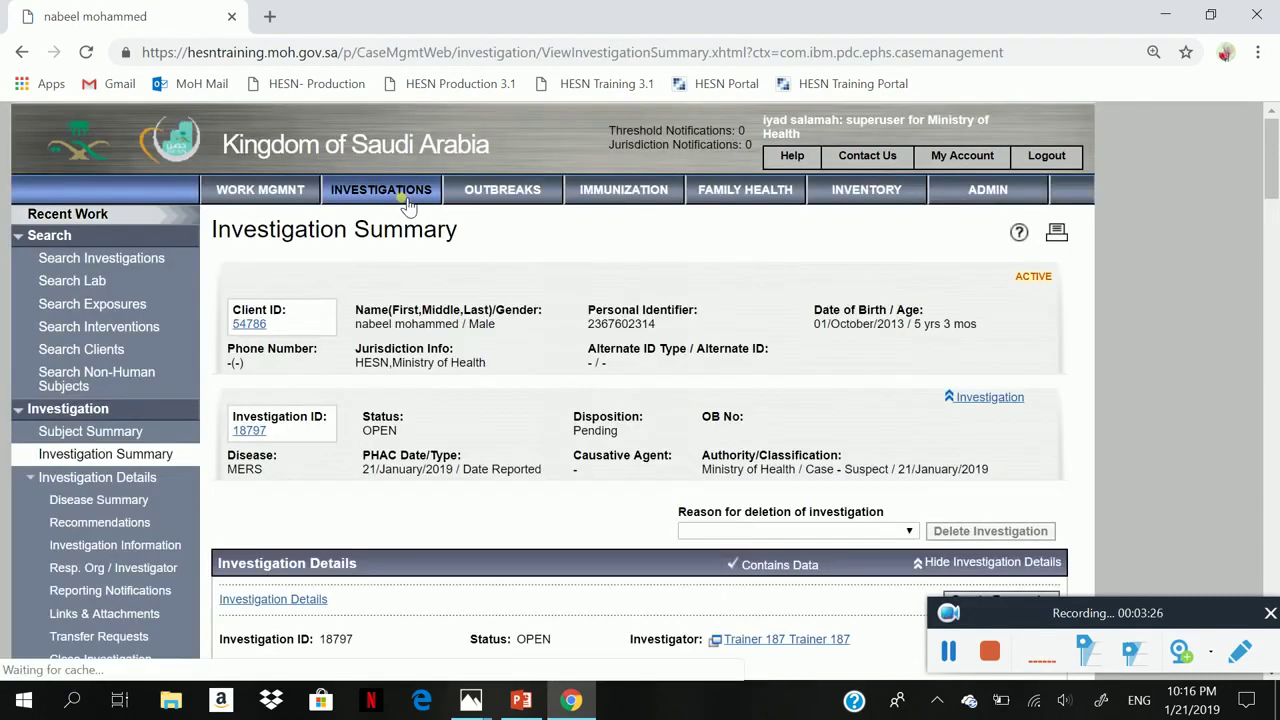
scroll(407, 204, down, 1)
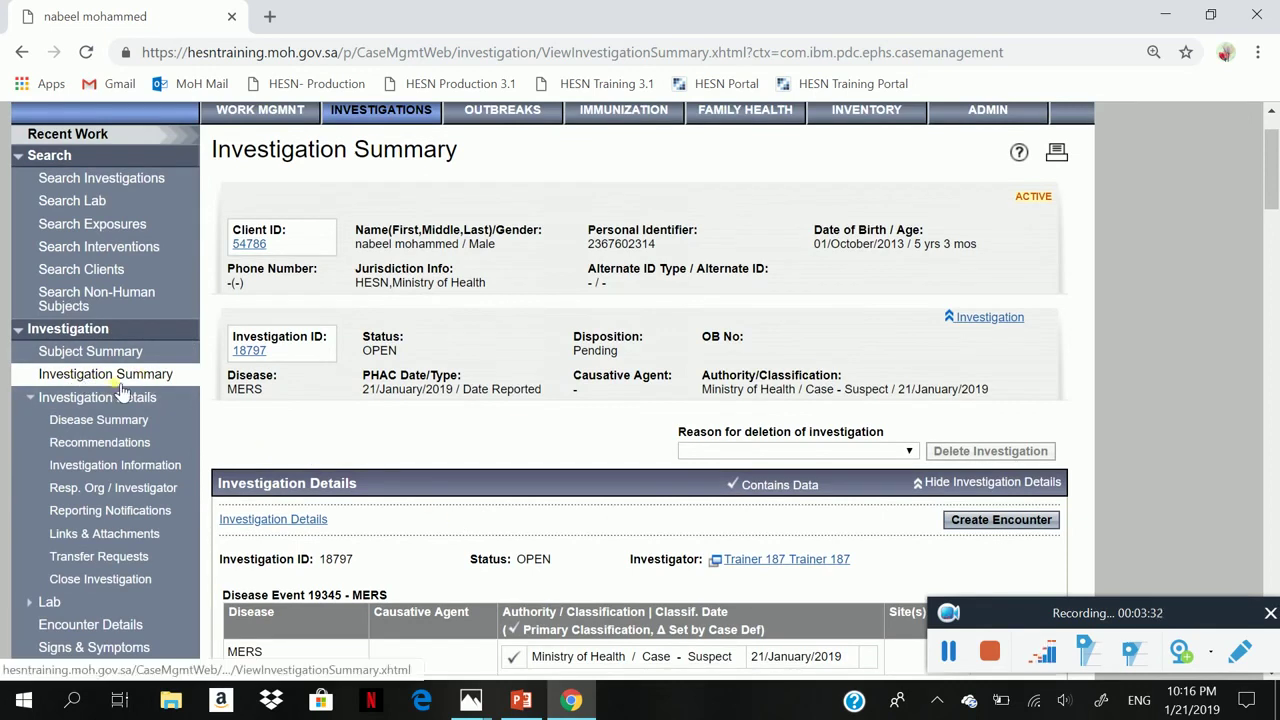
scroll(1278, 373, down, 5)
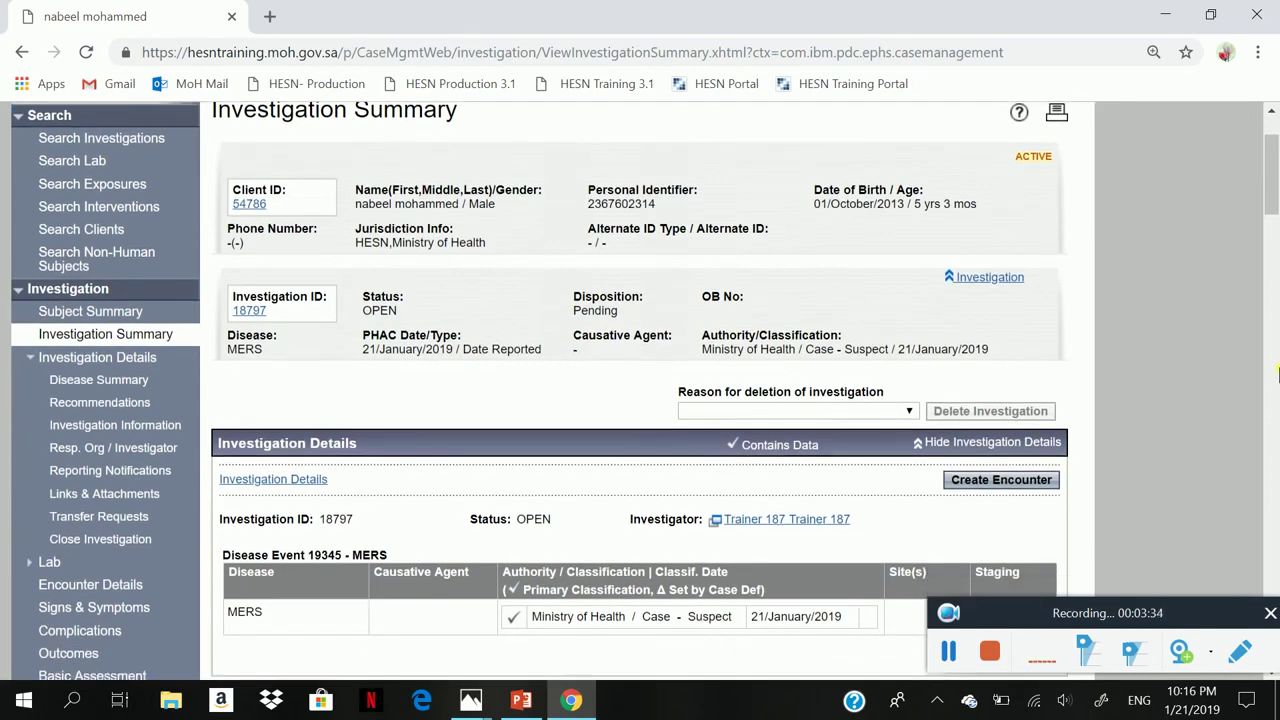
scroll(1278, 373, down, 2)
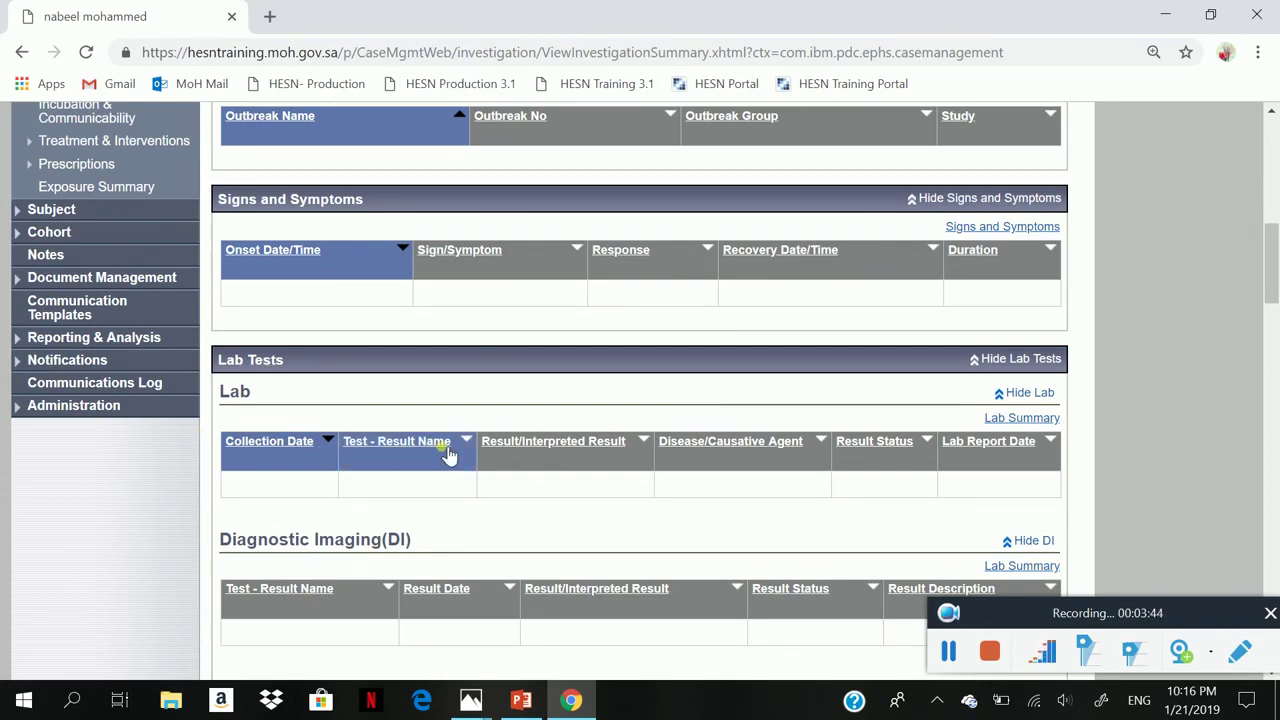
click(1027, 420)
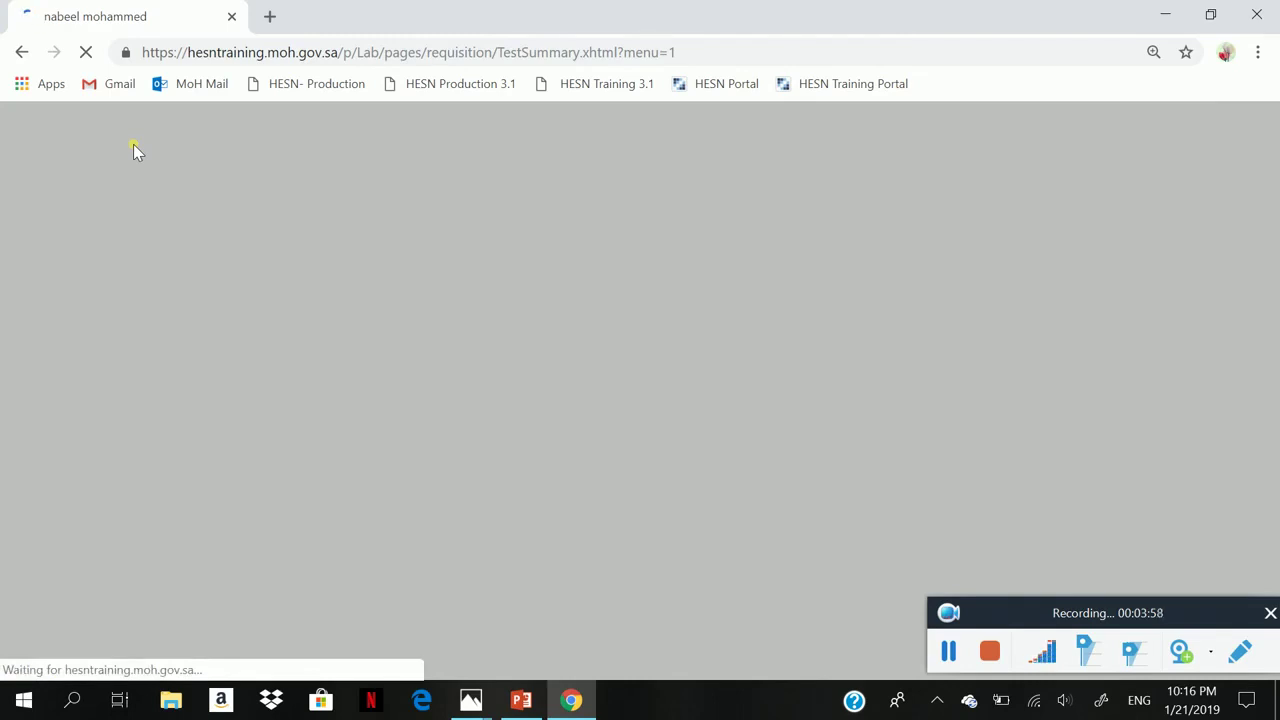
- Create a new Human requisition and bring its Requisition Details section into view
scroll(137, 150, down, 1)
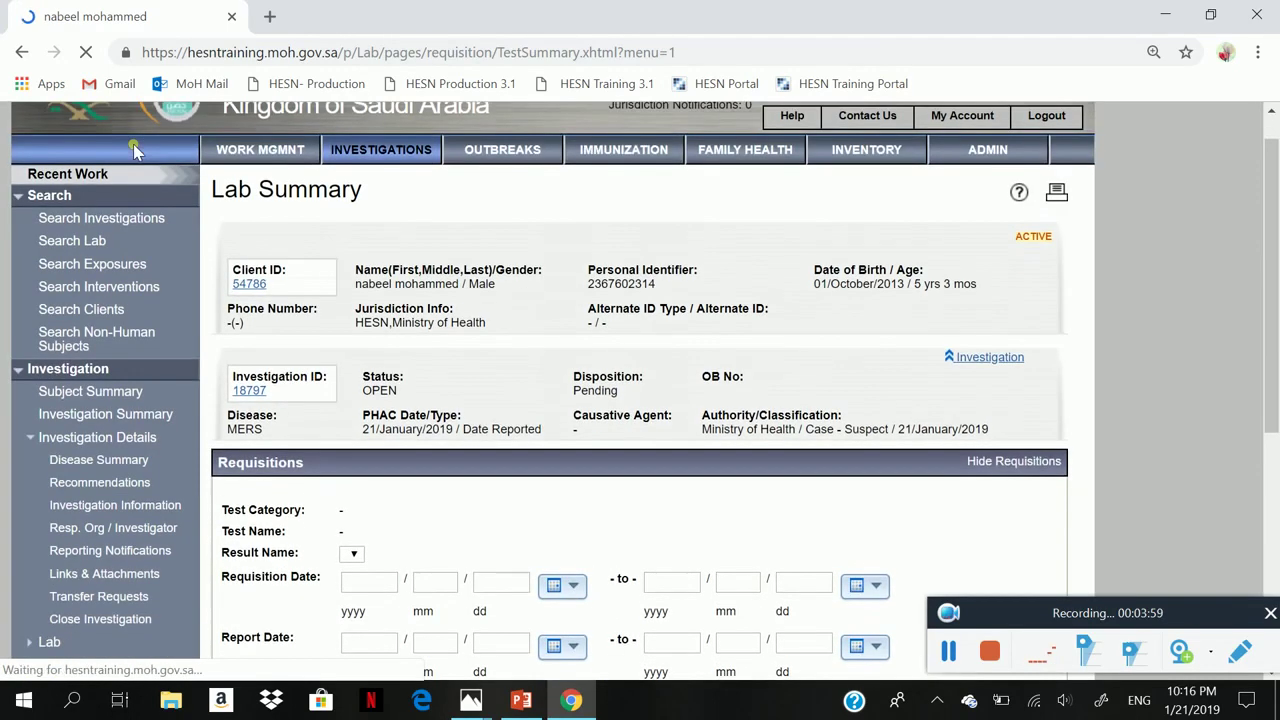
scroll(137, 150, down, 4)
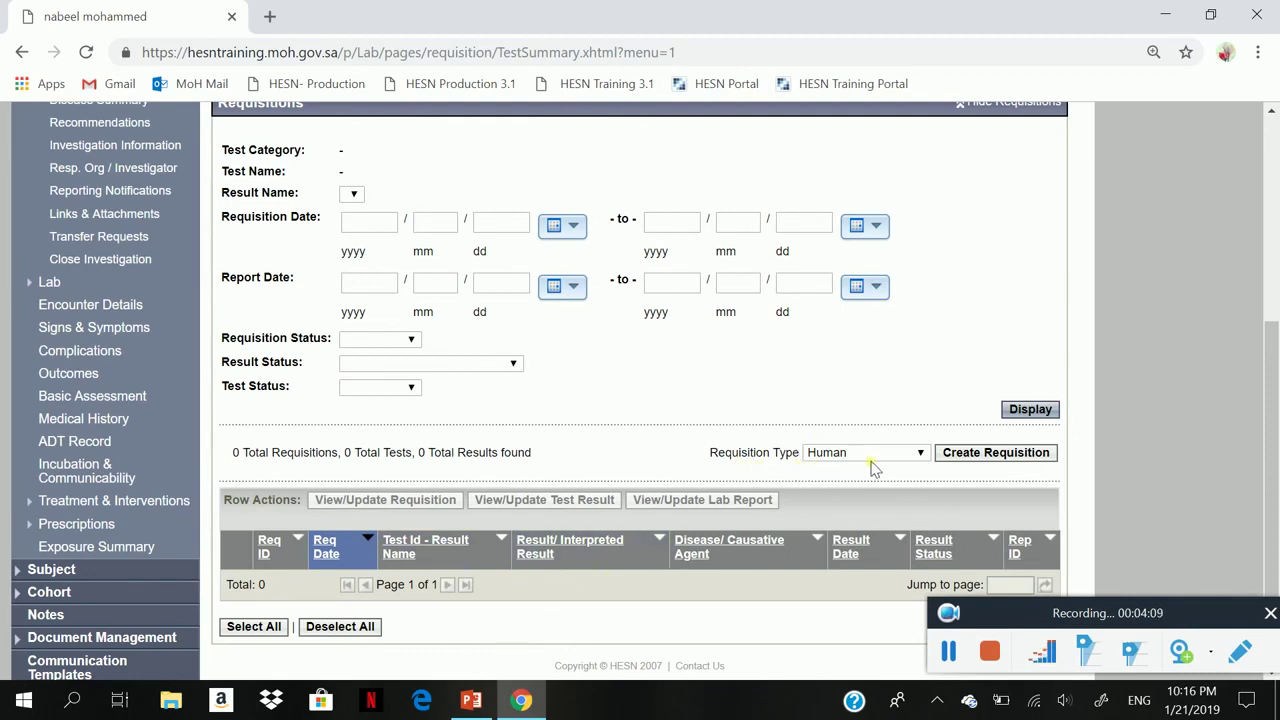
click(985, 462)
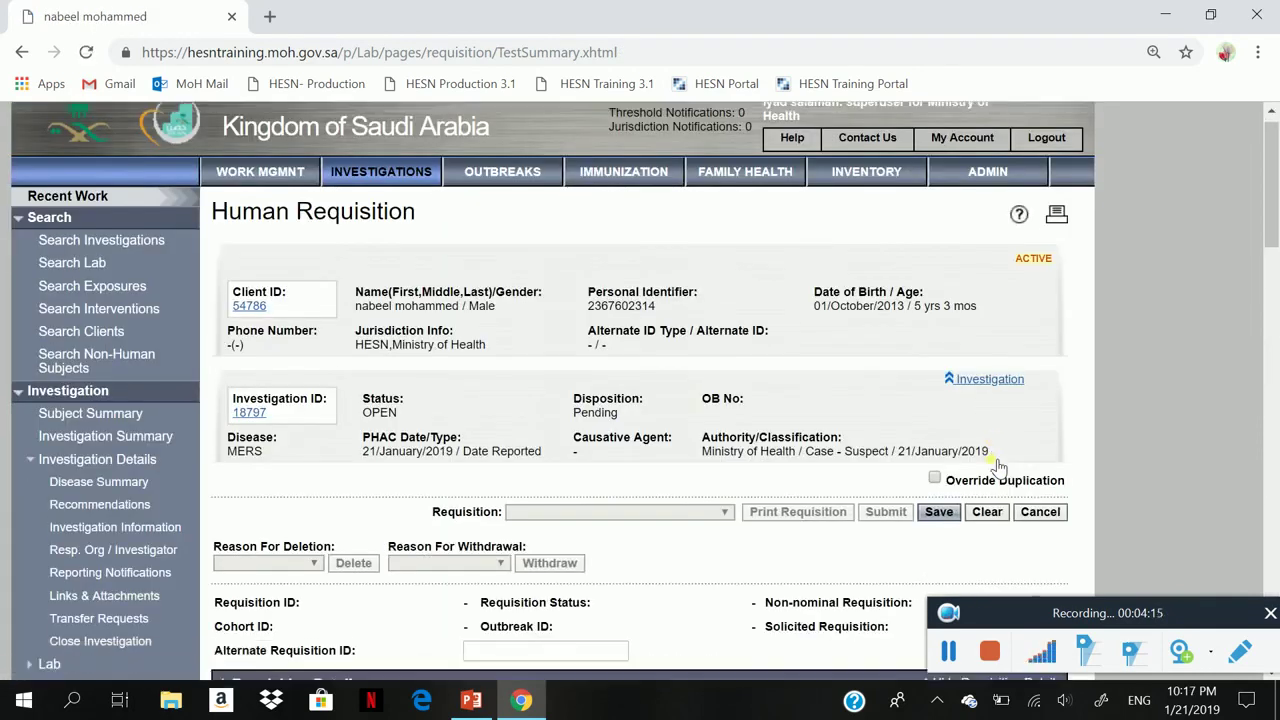
scroll(998, 467, down, 2)
scroll(998, 467, down, 2)
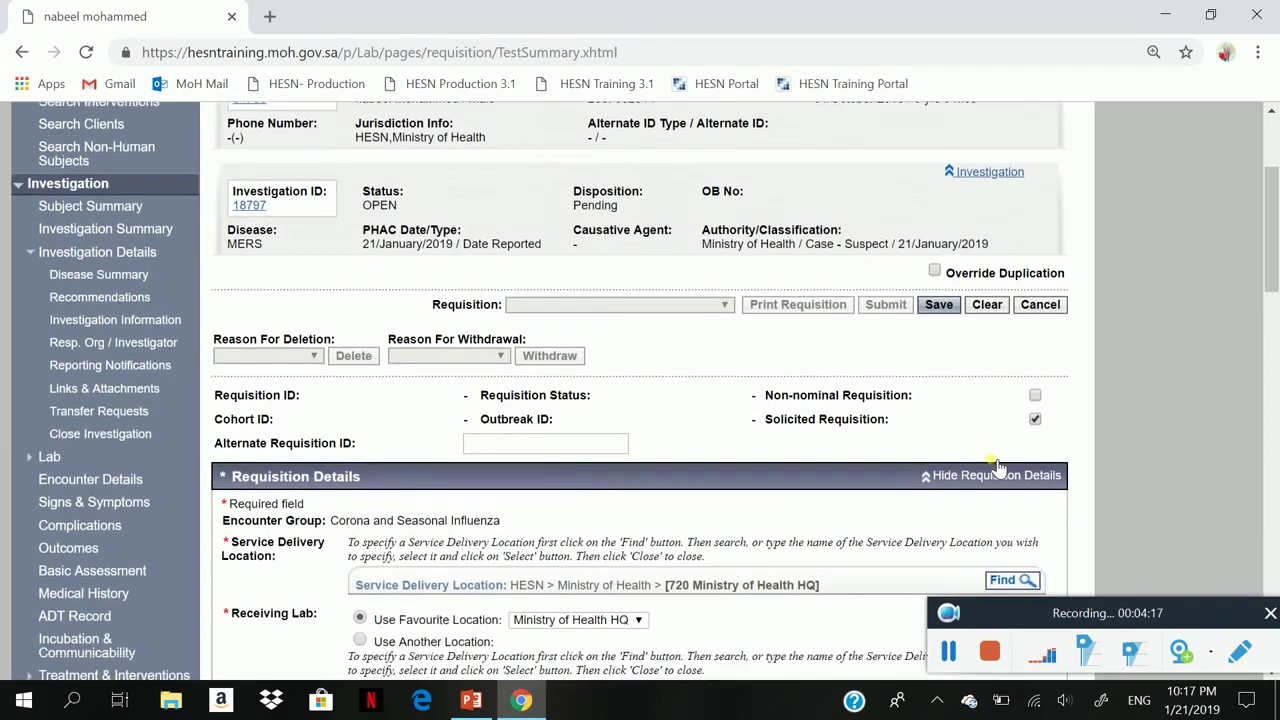
scroll(998, 467, down, 1)
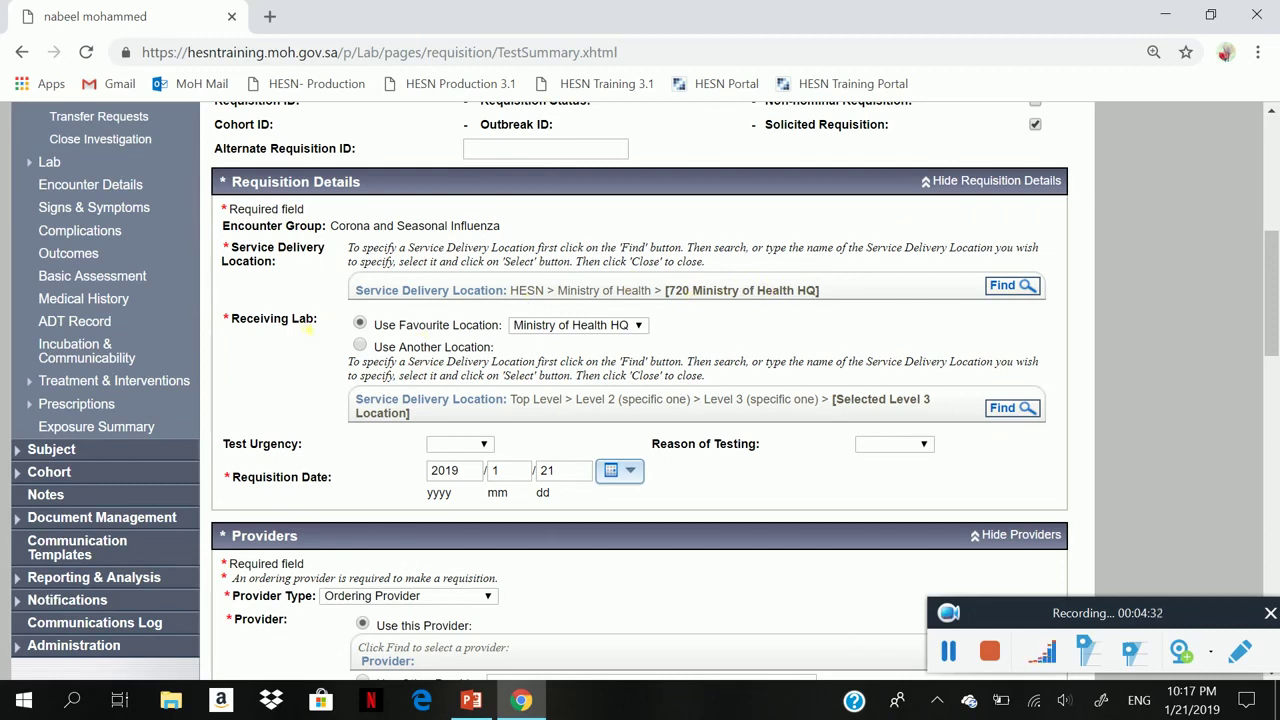
- Pick Jeddah regional Lab as the favourite receiving lab location
click(549, 330)
click(549, 338)
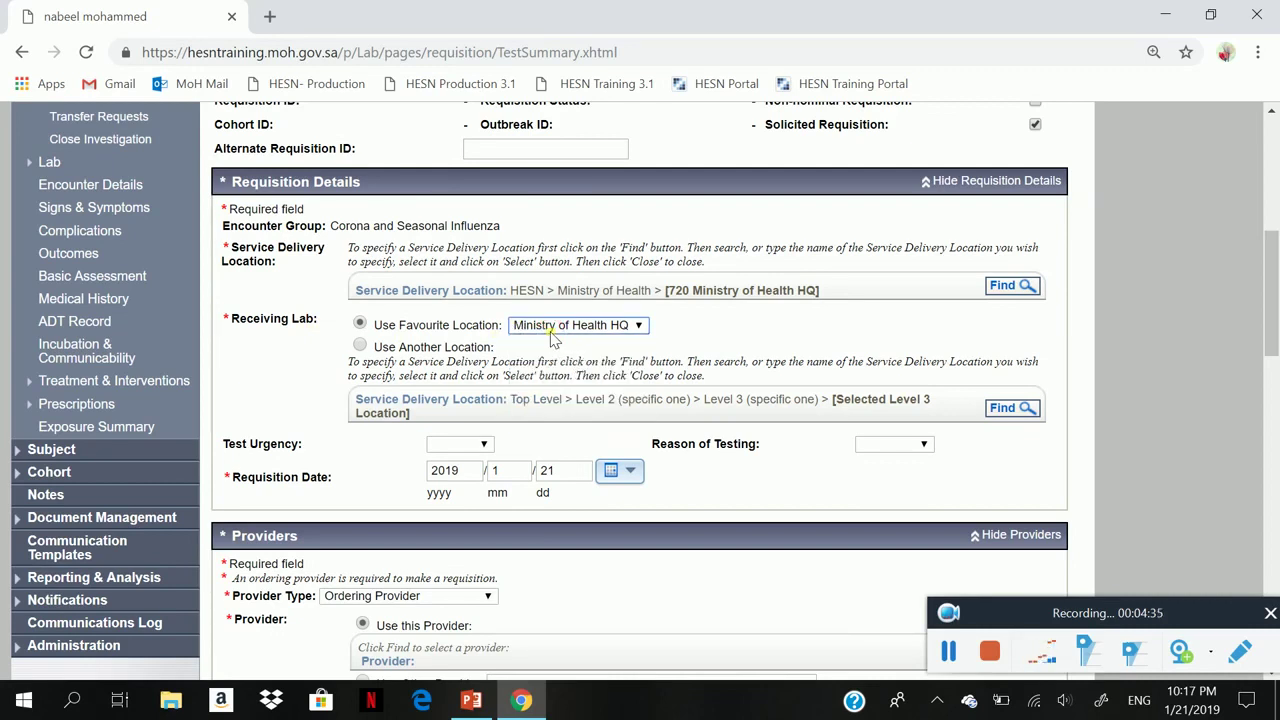
click(551, 330)
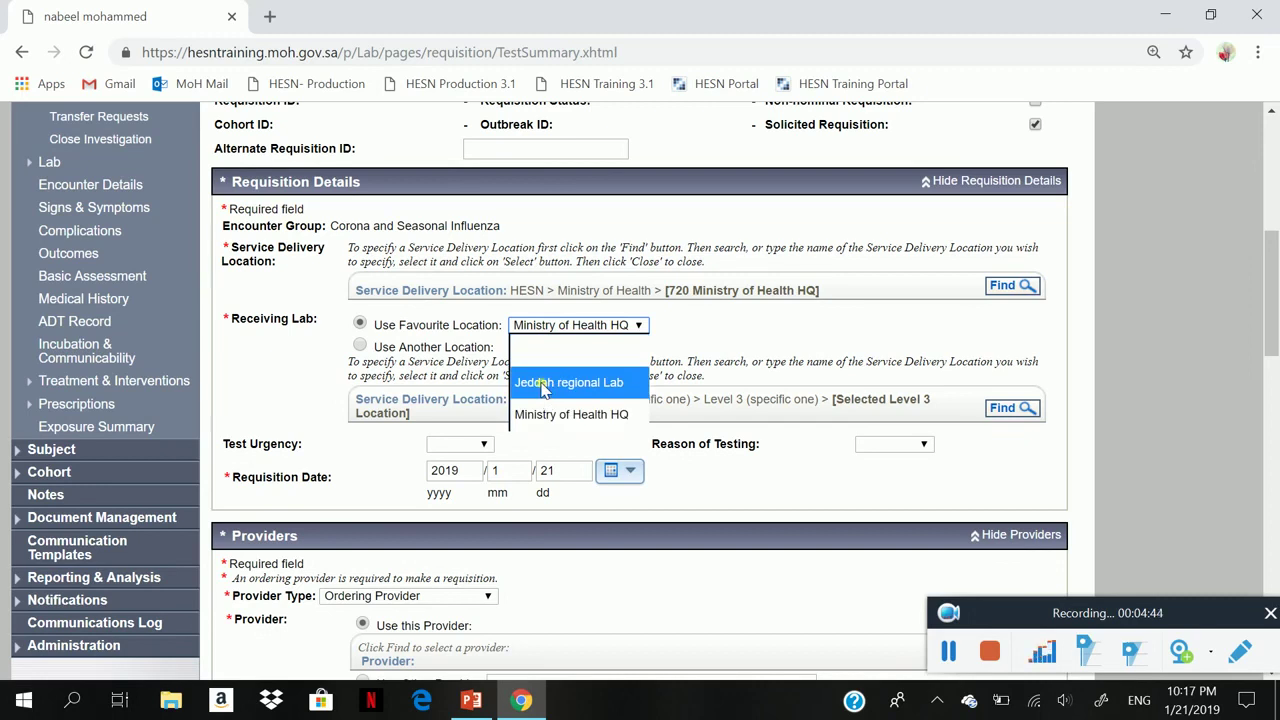
click(542, 383)
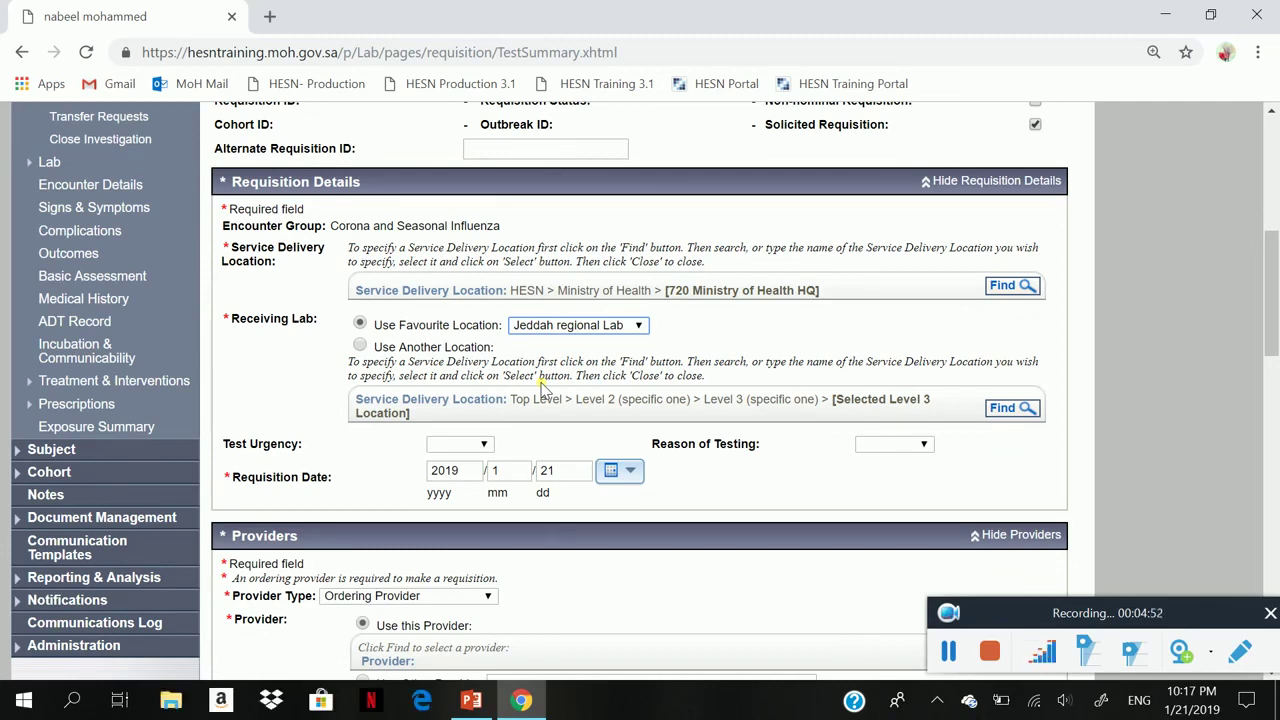
click(544, 326)
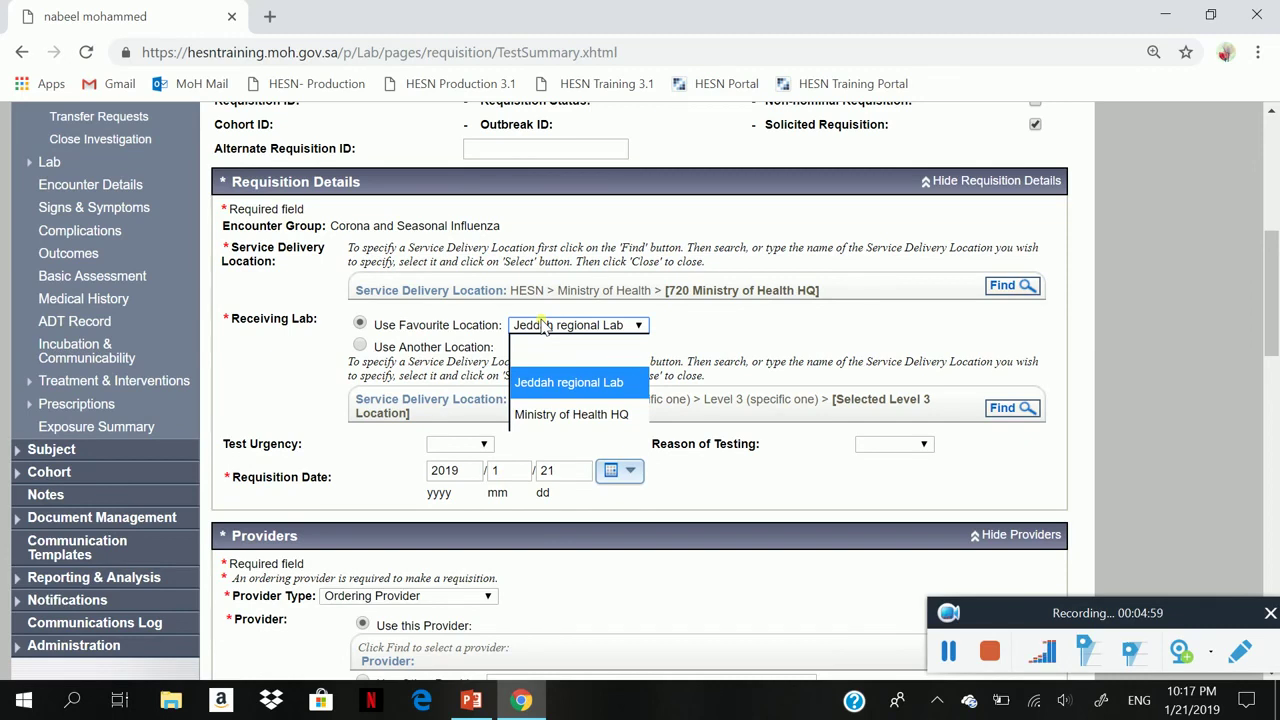
click(544, 326)
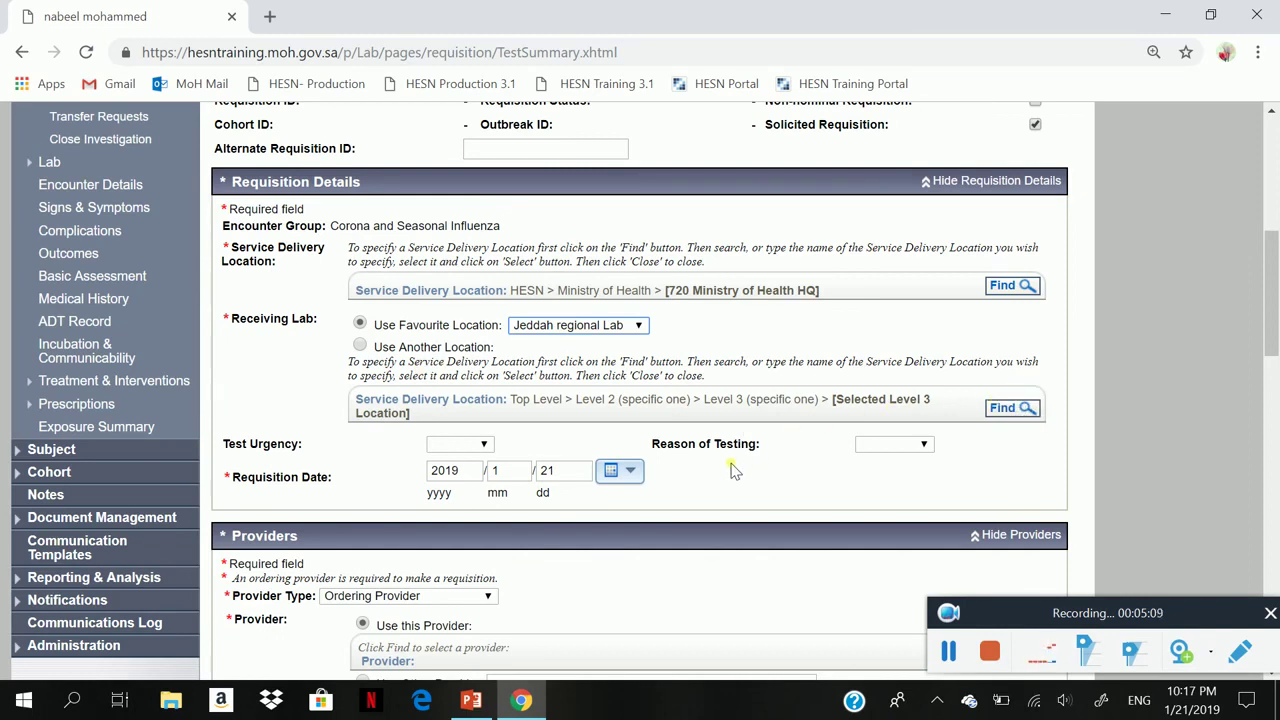
- Set Test Urgency to Routine and Reason of Testing to Diagnosis
click(470, 445)
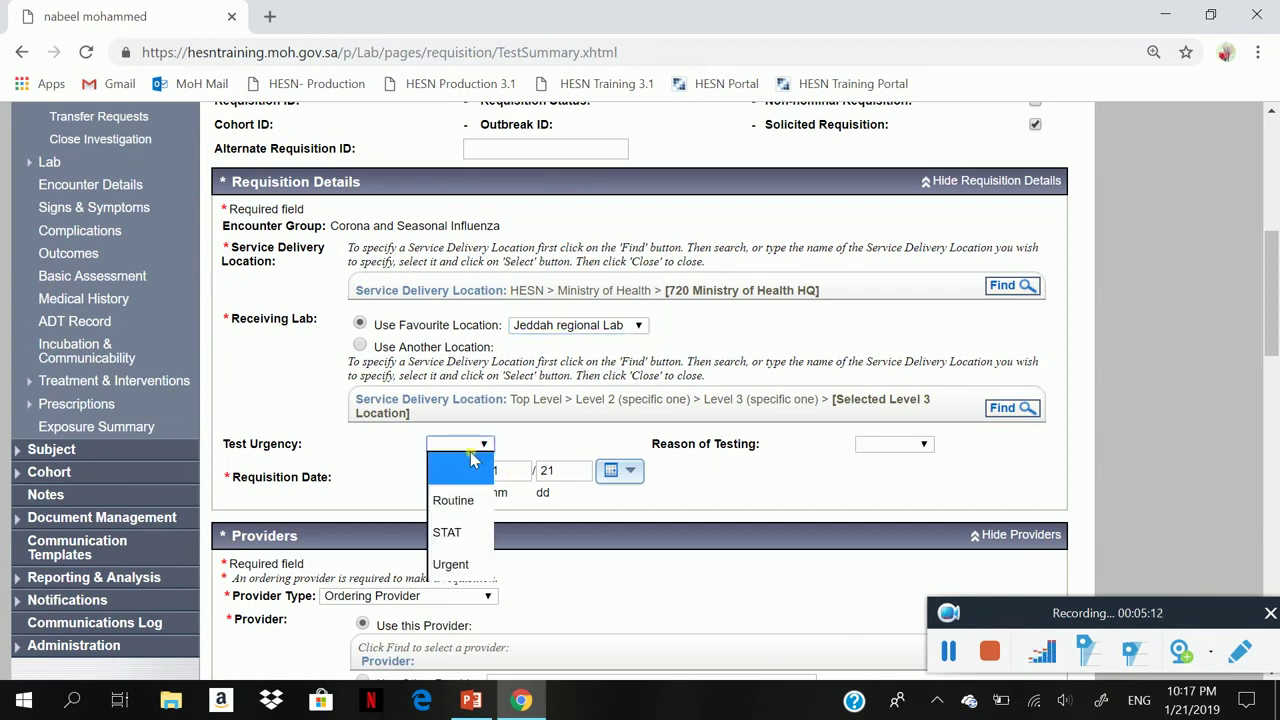
click(458, 500)
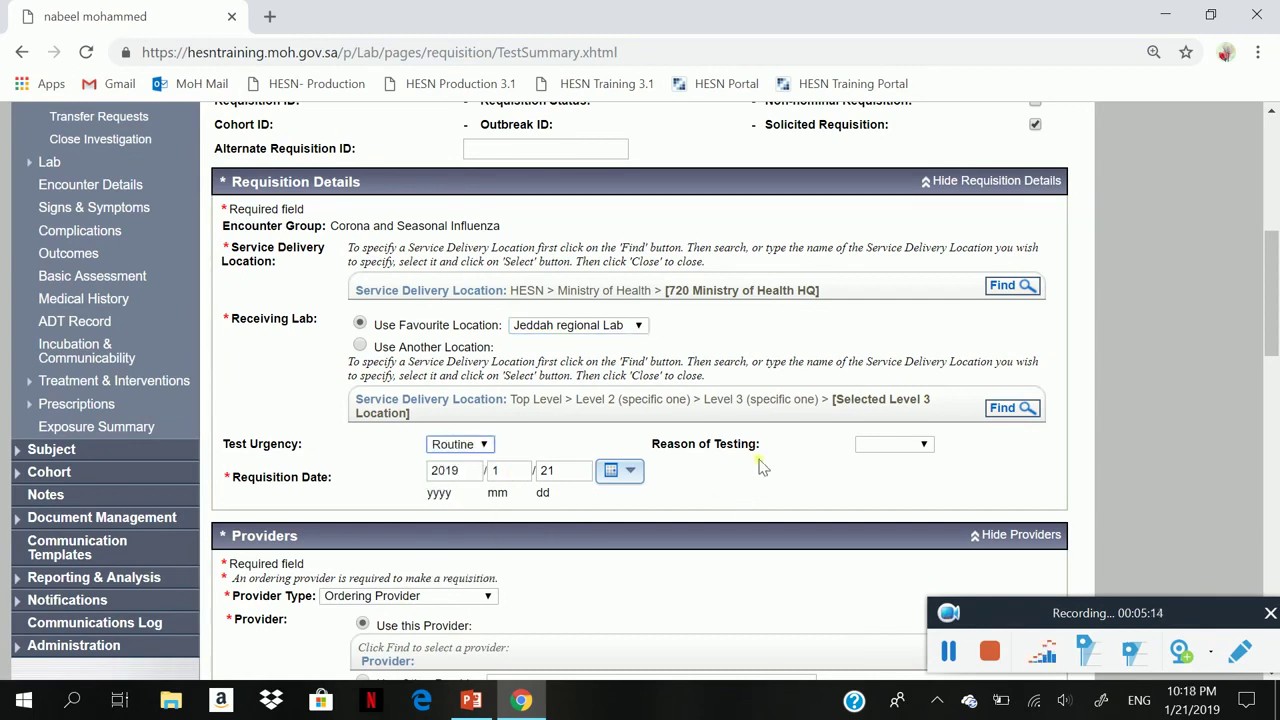
click(876, 443)
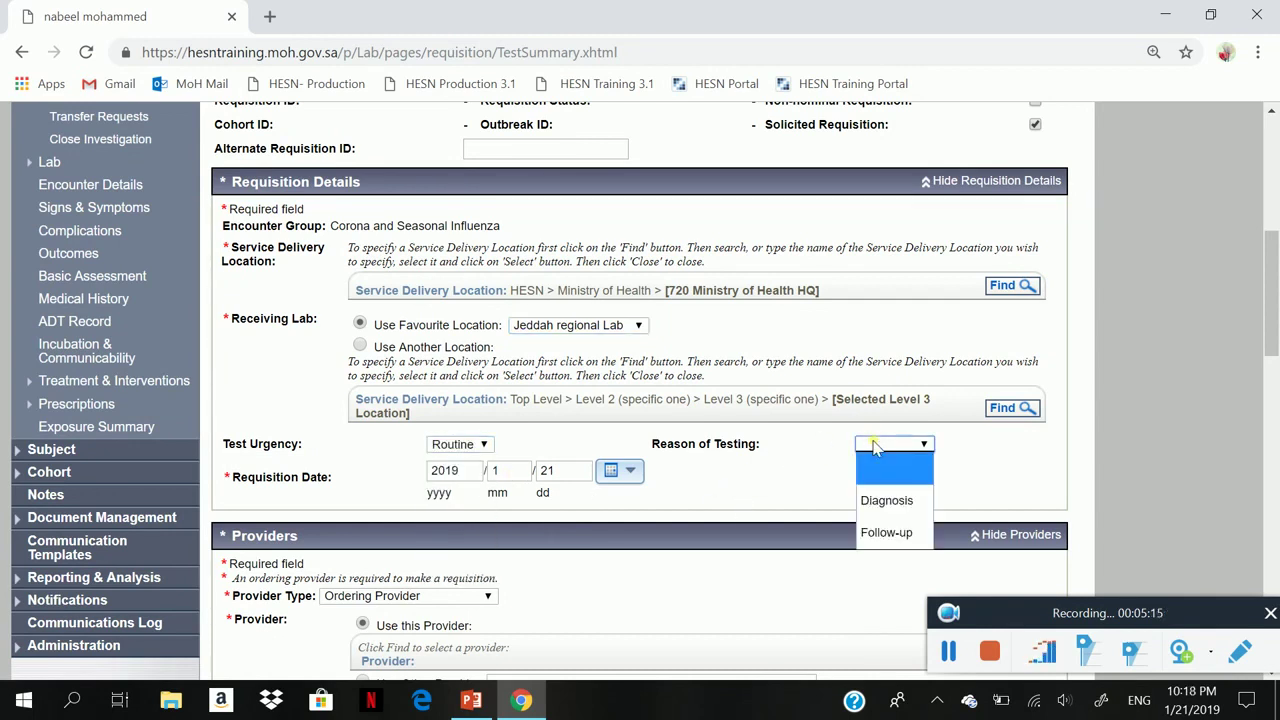
click(887, 499)
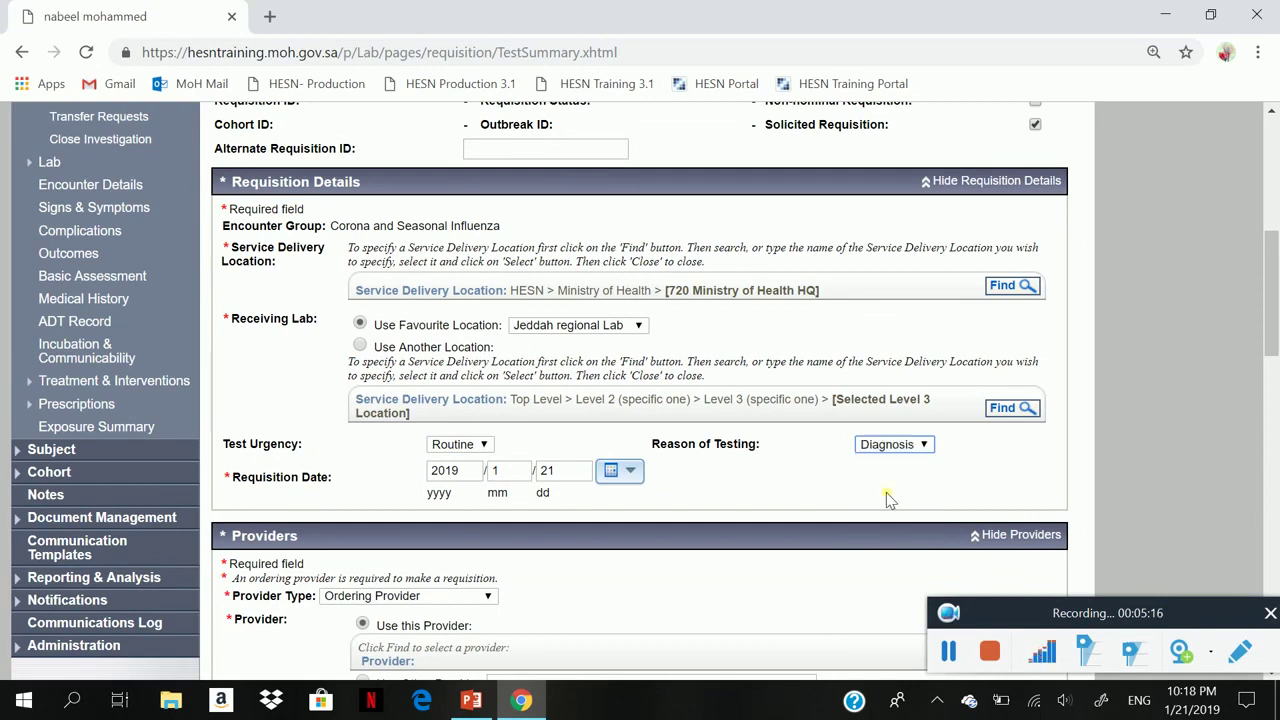
click(693, 522)
- Add another ordering provider by entering the provider's name
scroll(697, 526, down, 3)
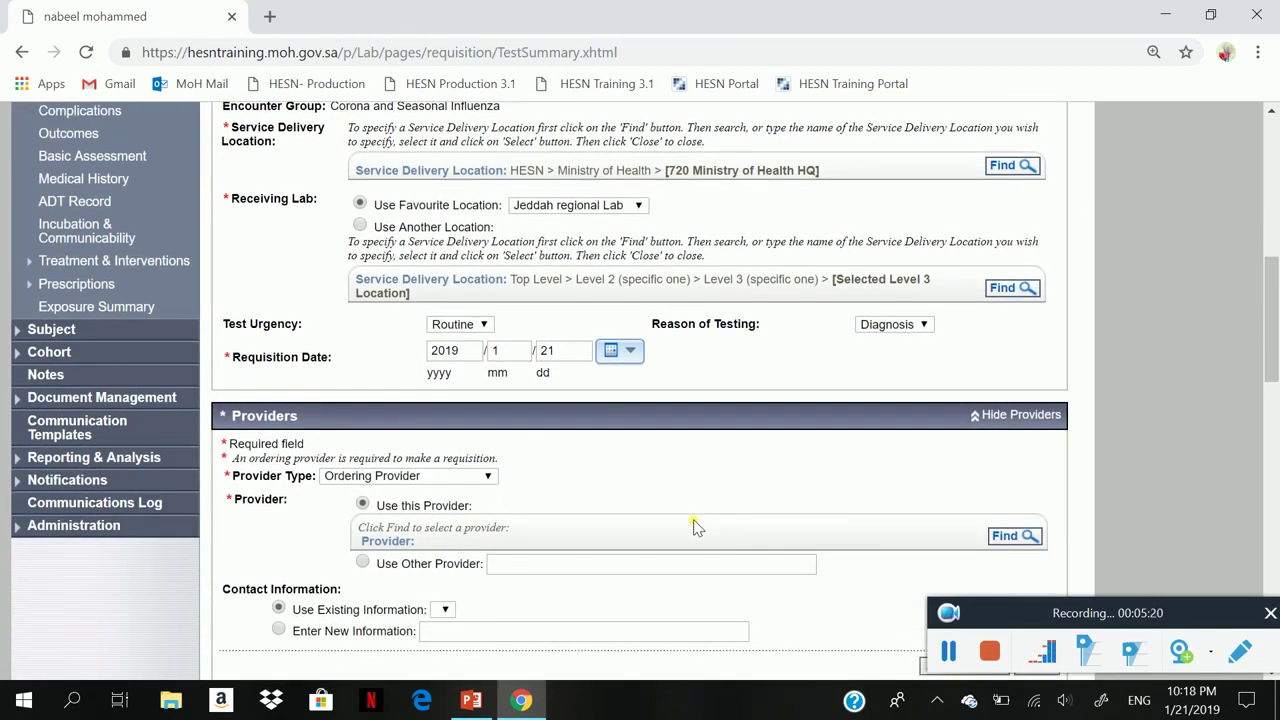
scroll(700, 527, down, 3)
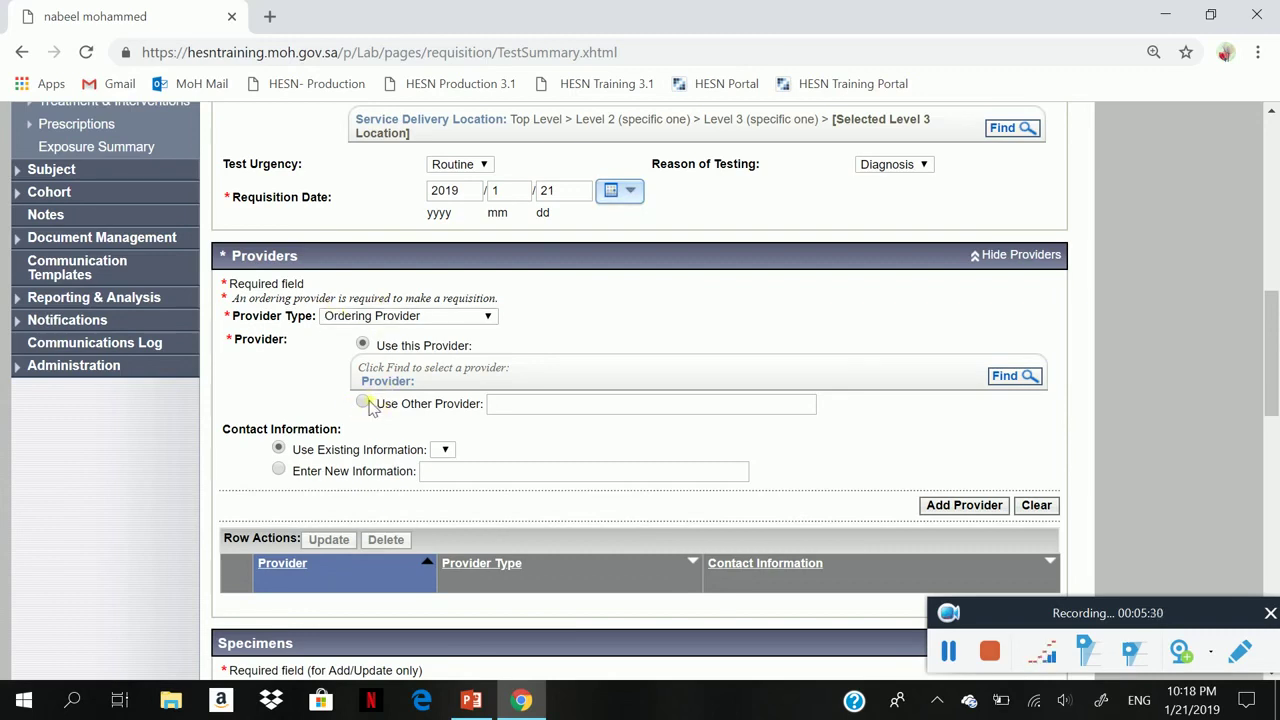
click(363, 403)
click(520, 404)
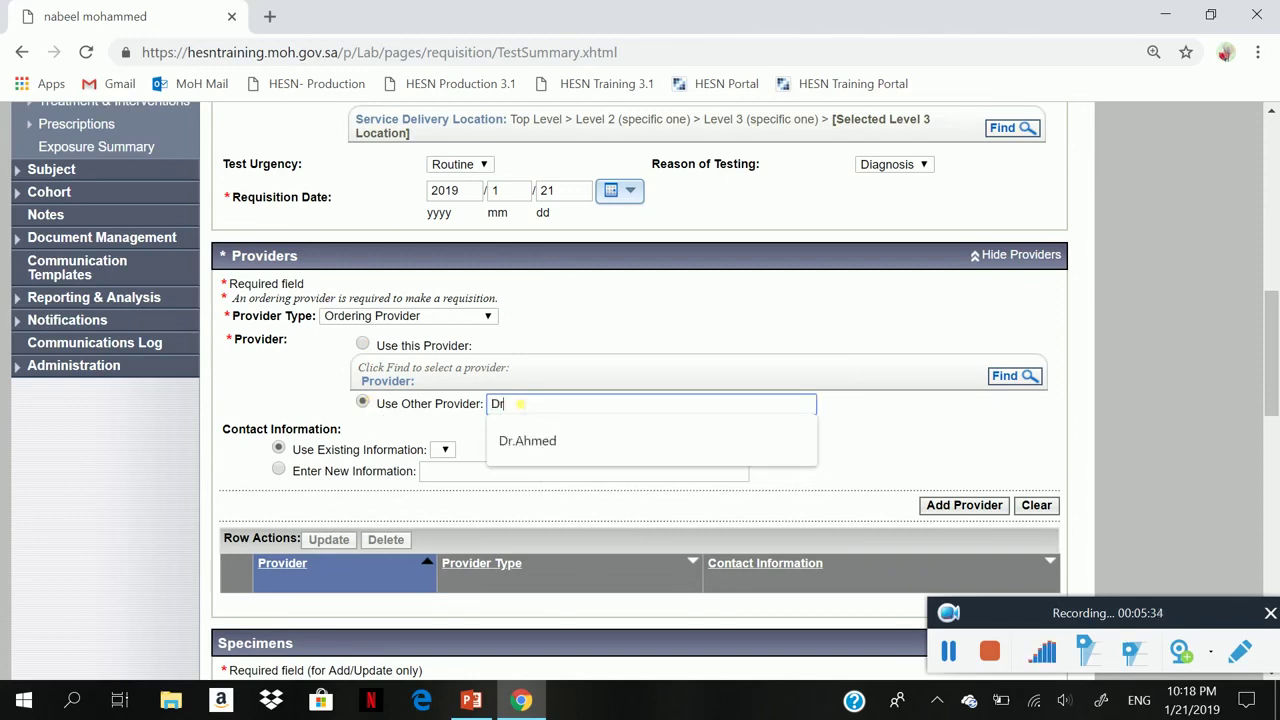
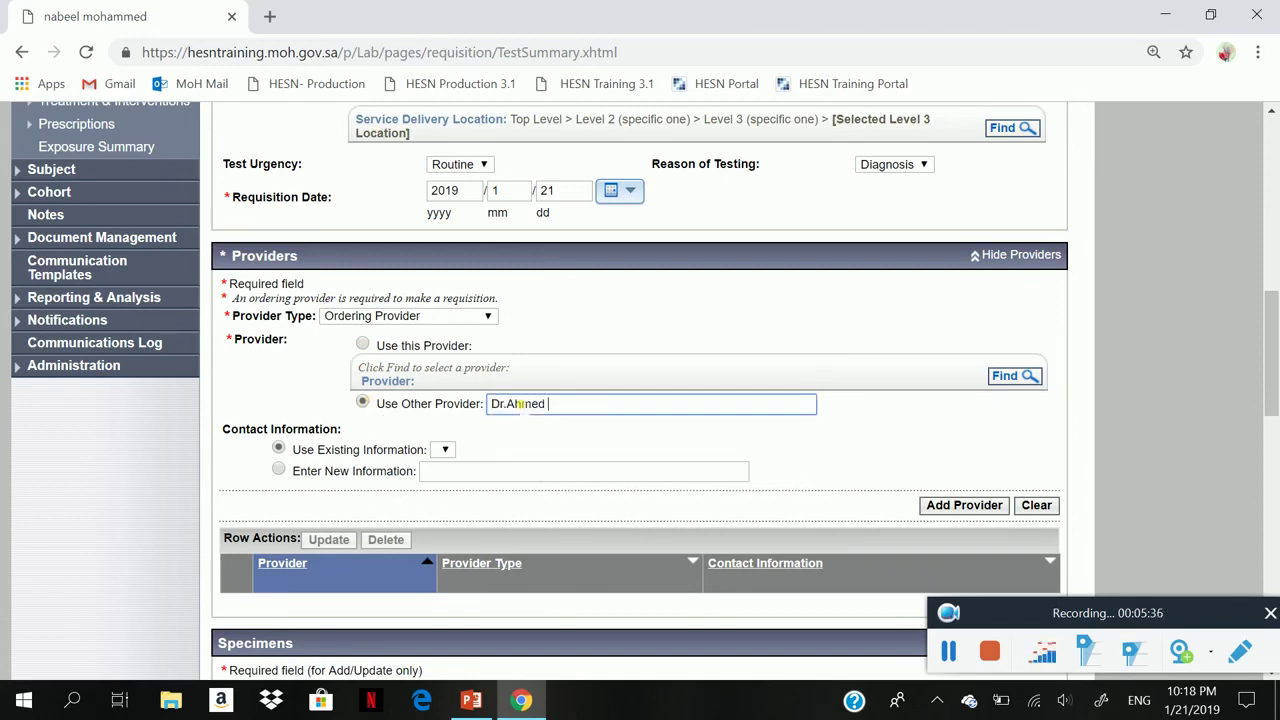
click(960, 505)
click(962, 505)
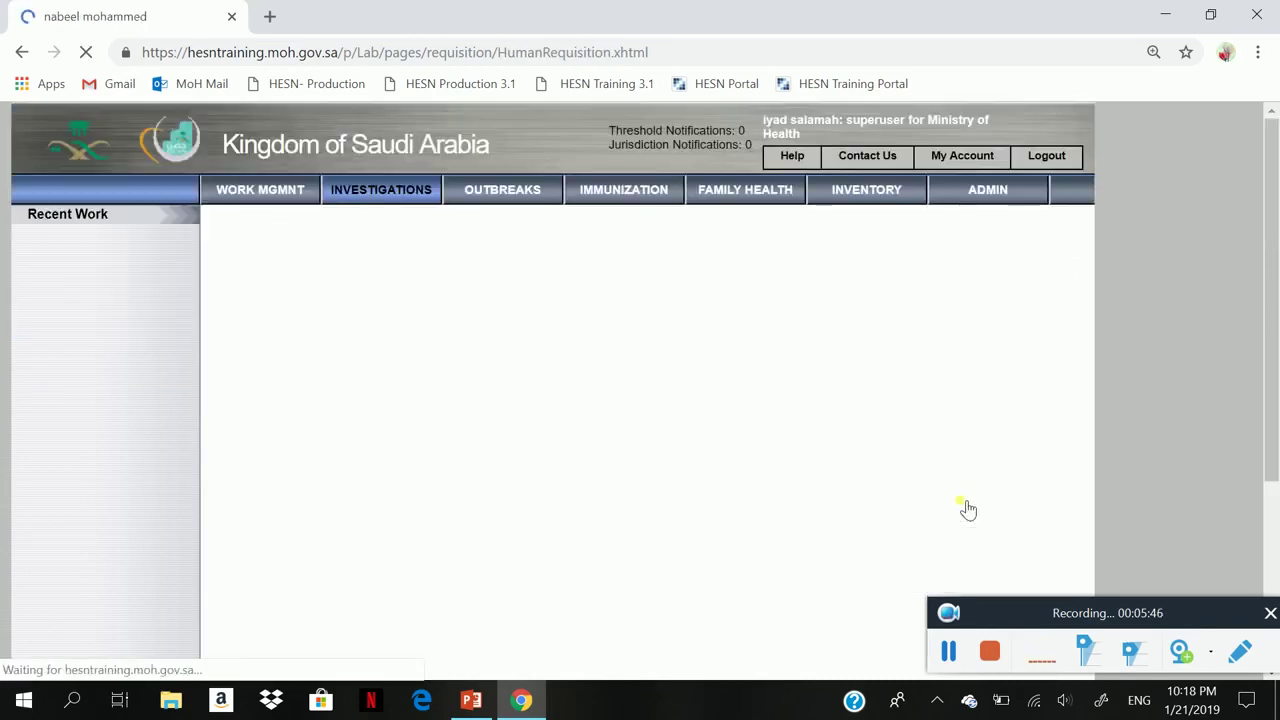
- Add a Body substance or fluid sample specimen and site, collected 2019/1/21 at 10:15
scroll(967, 508, down, 3)
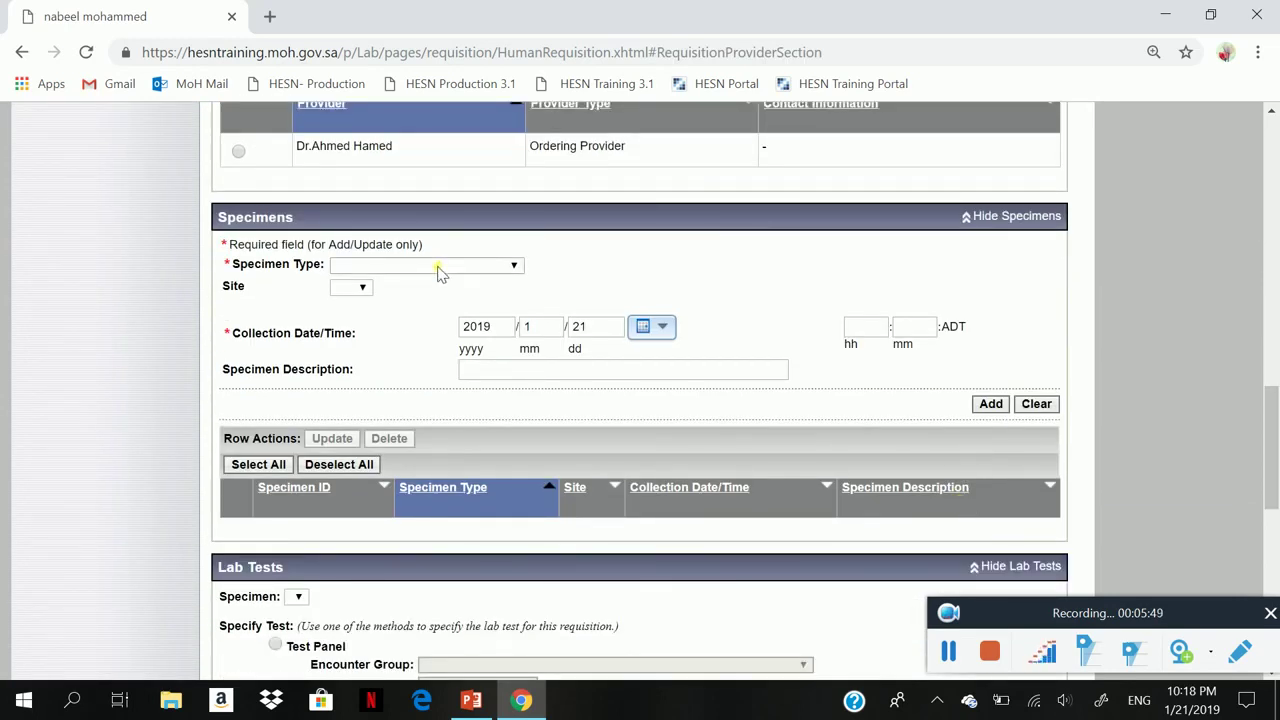
click(438, 269)
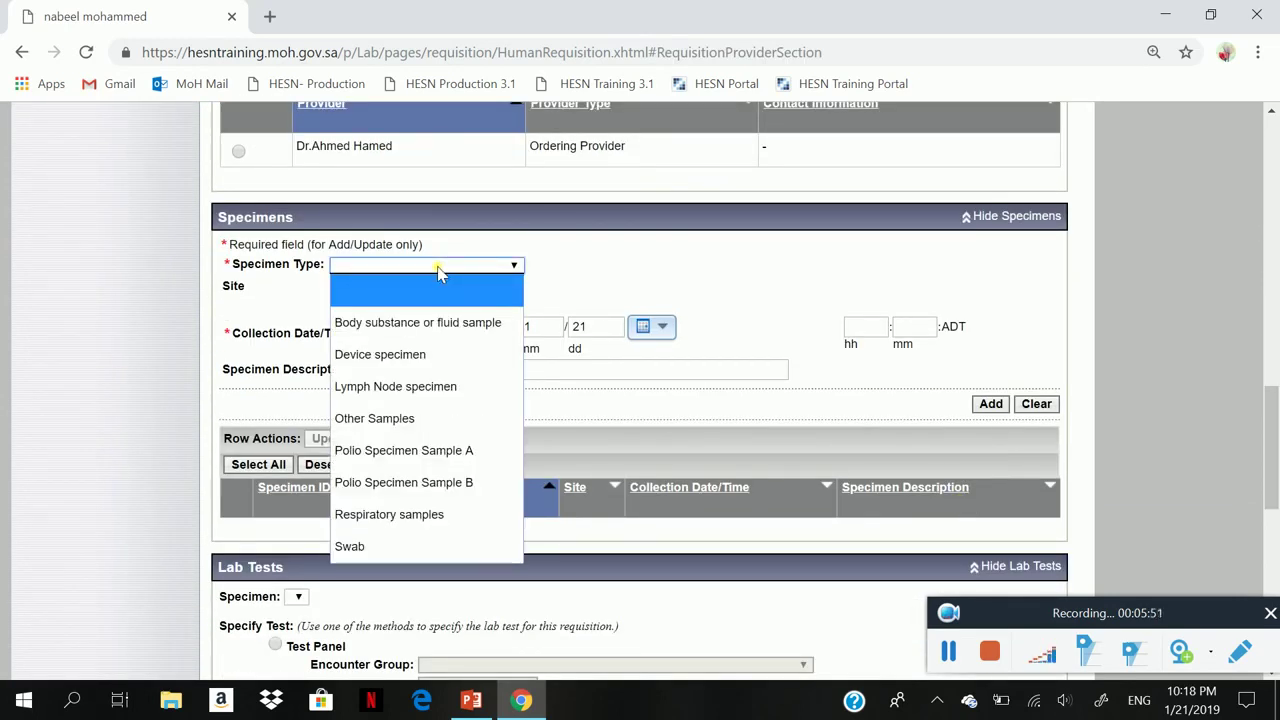
click(425, 322)
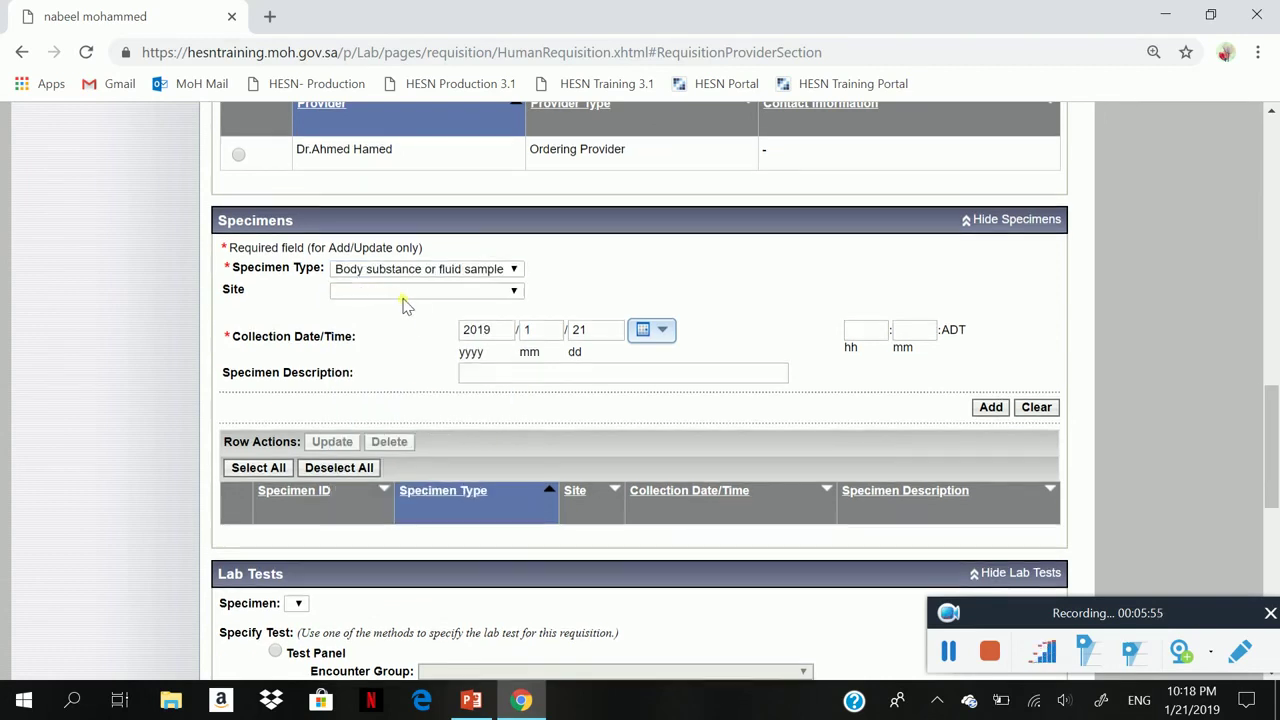
click(374, 290)
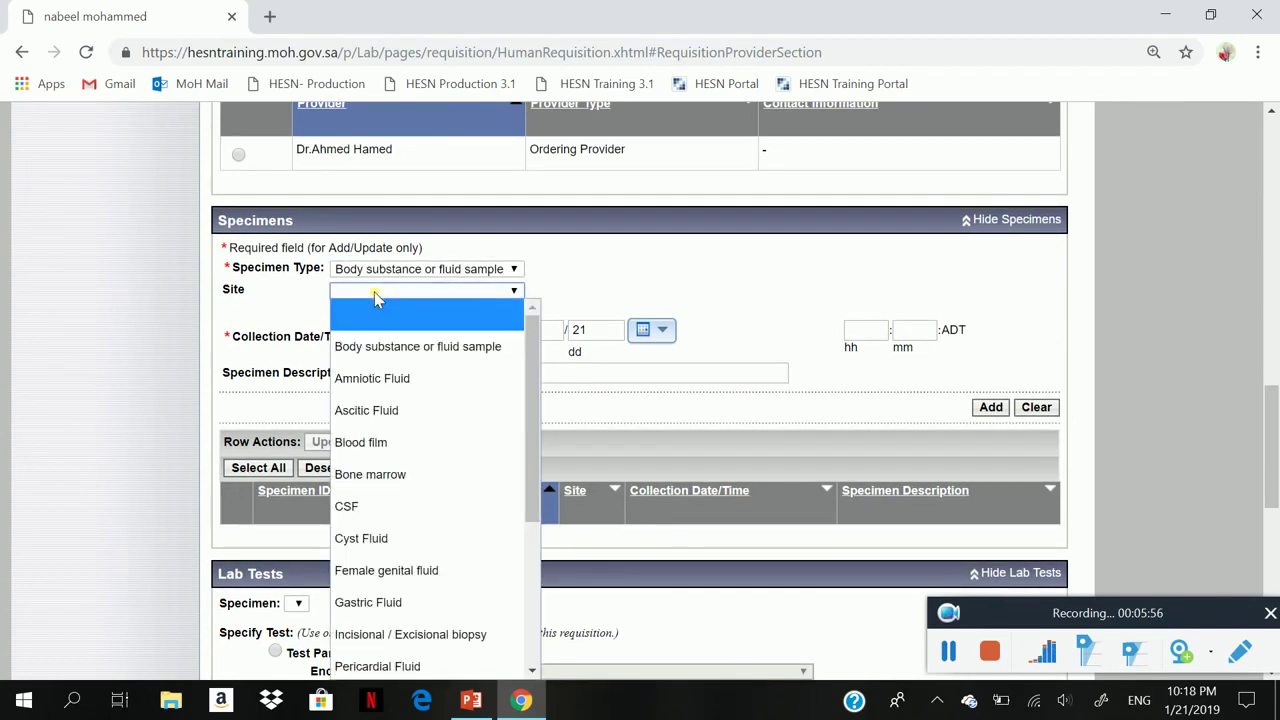
click(381, 346)
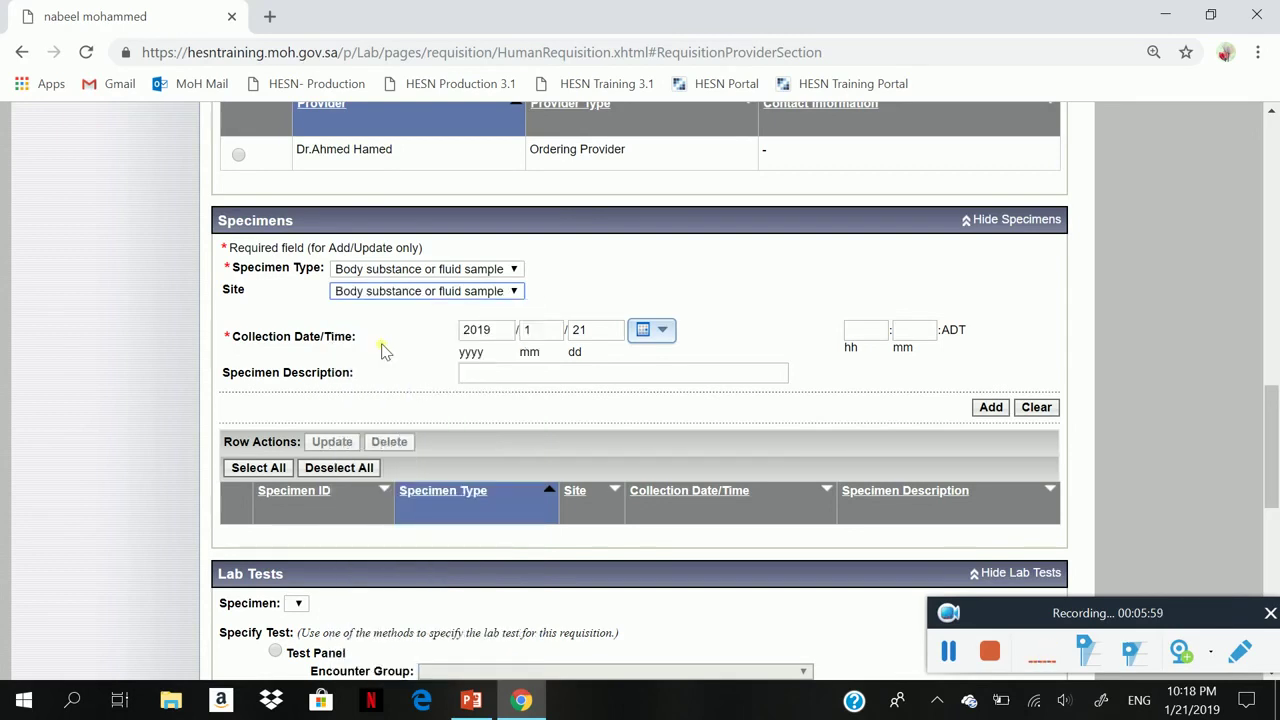
click(868, 337)
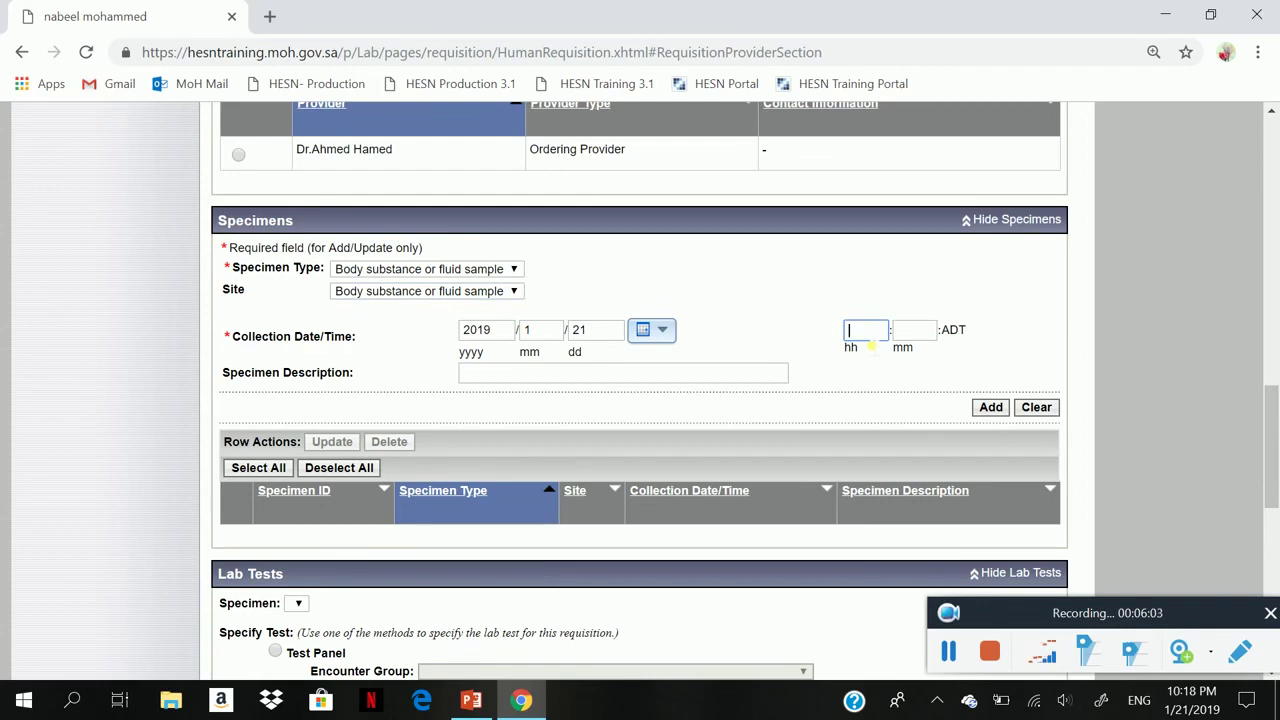
text(10)
text(1)
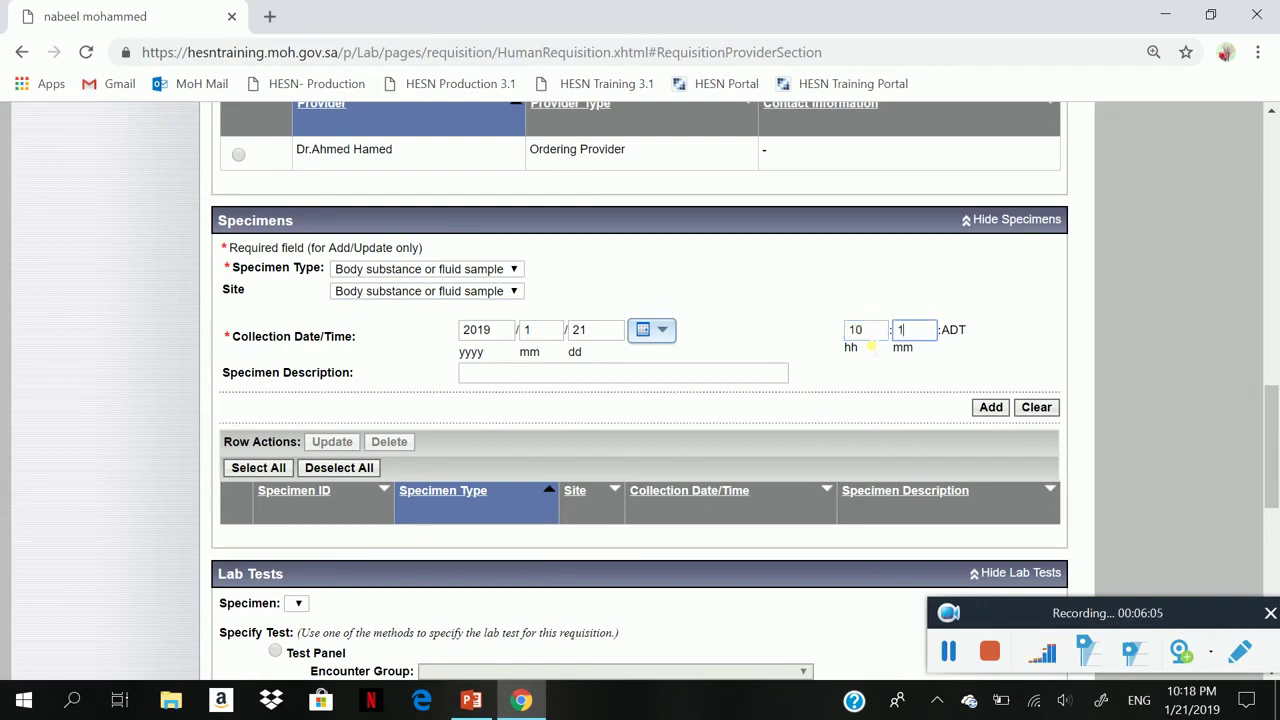
text(5)
click(988, 412)
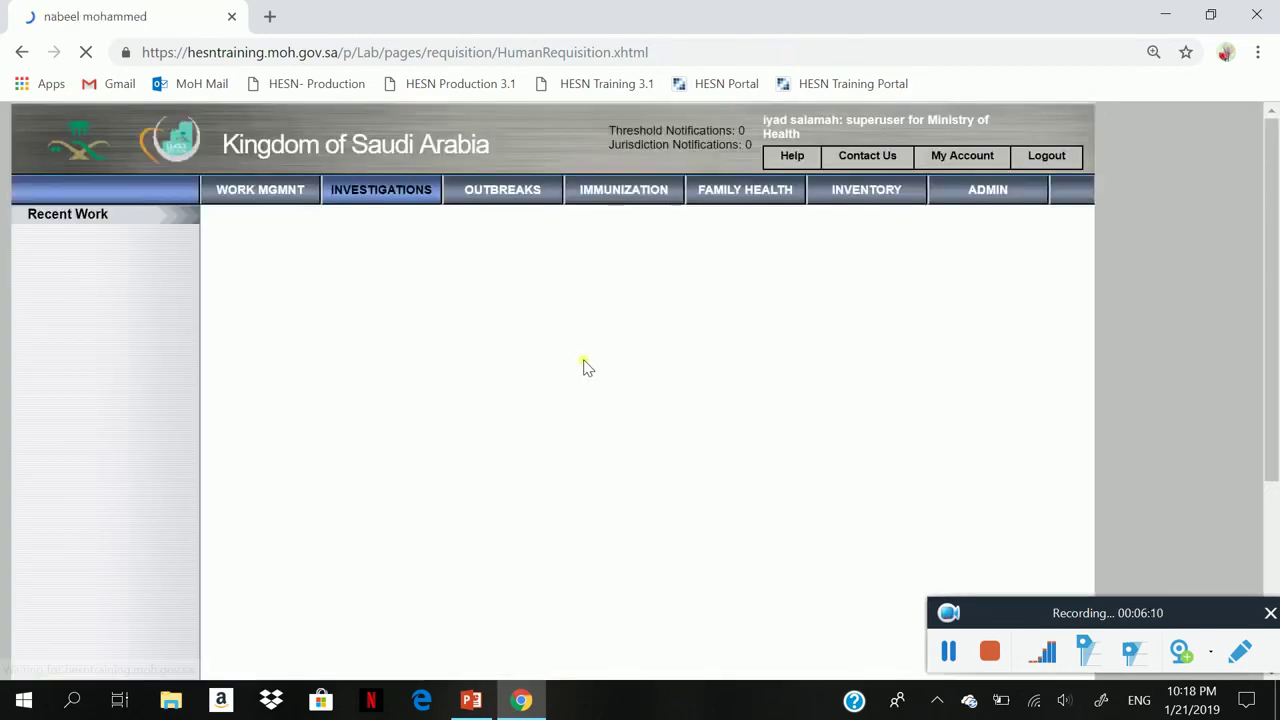
- Attach the body substance specimen to the lab test and choose to specify tests by panel
scroll(563, 551, down, 2)
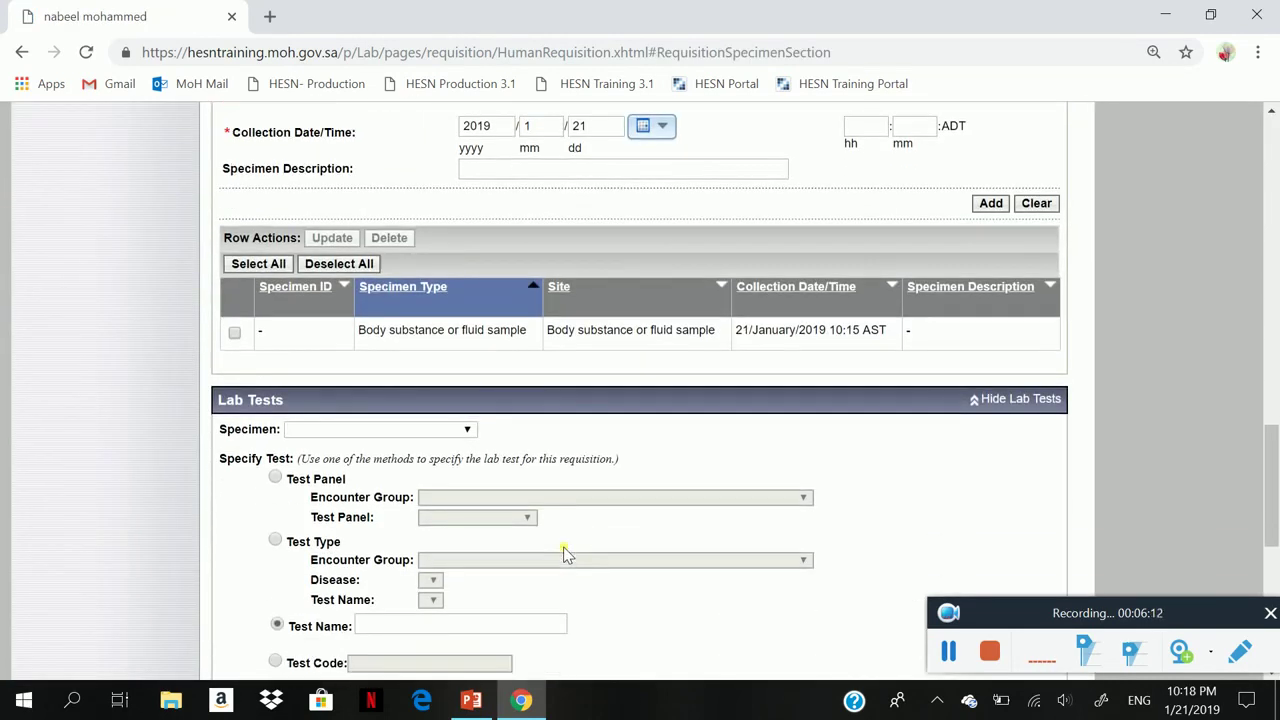
scroll(563, 551, down, 2)
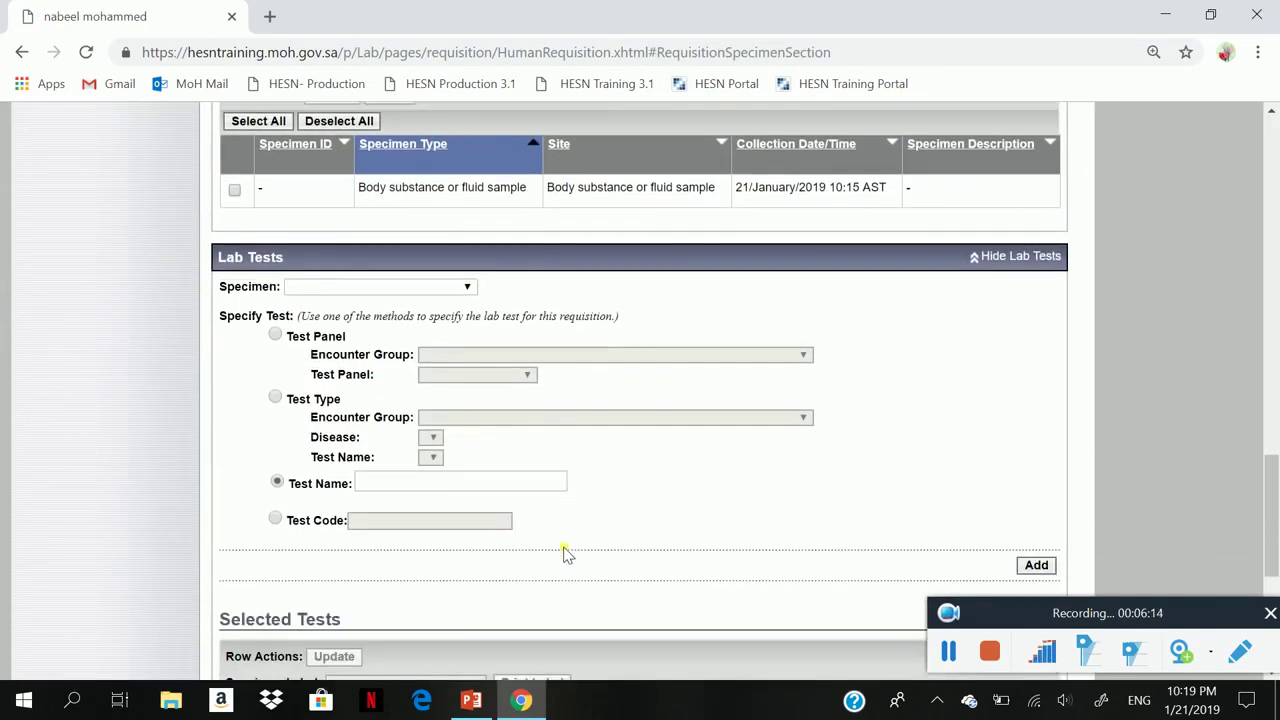
click(355, 288)
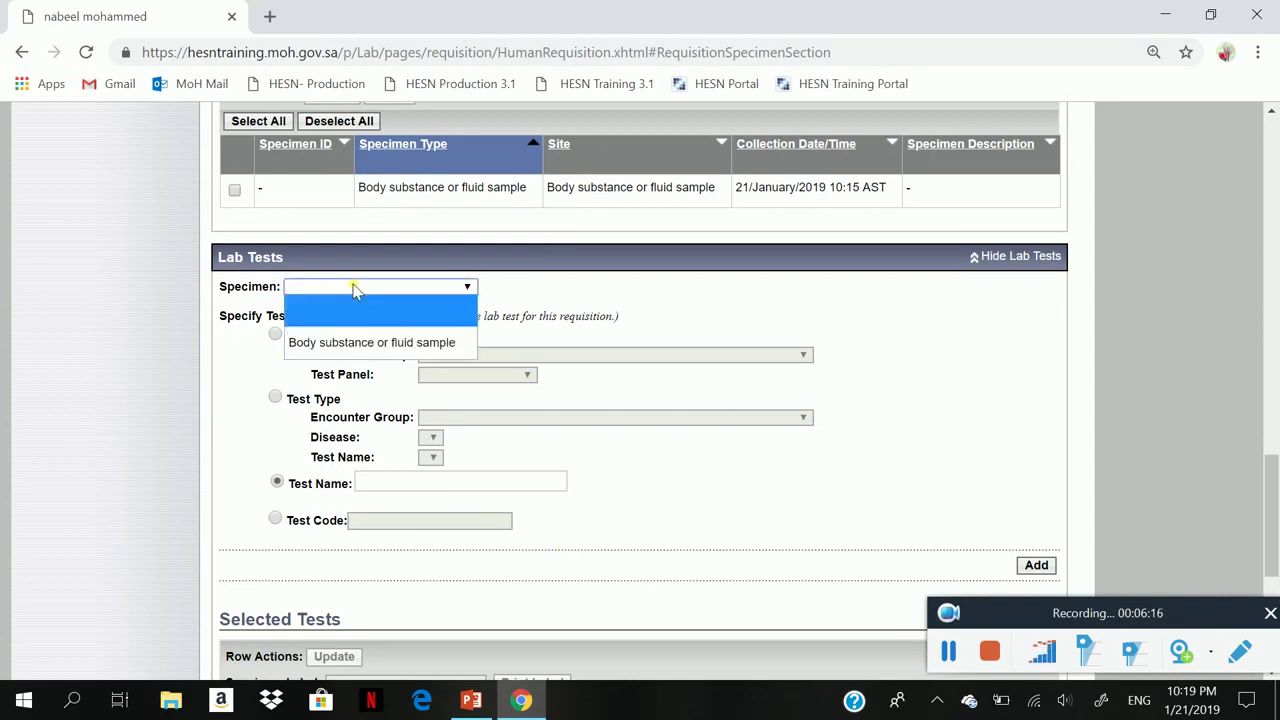
click(355, 343)
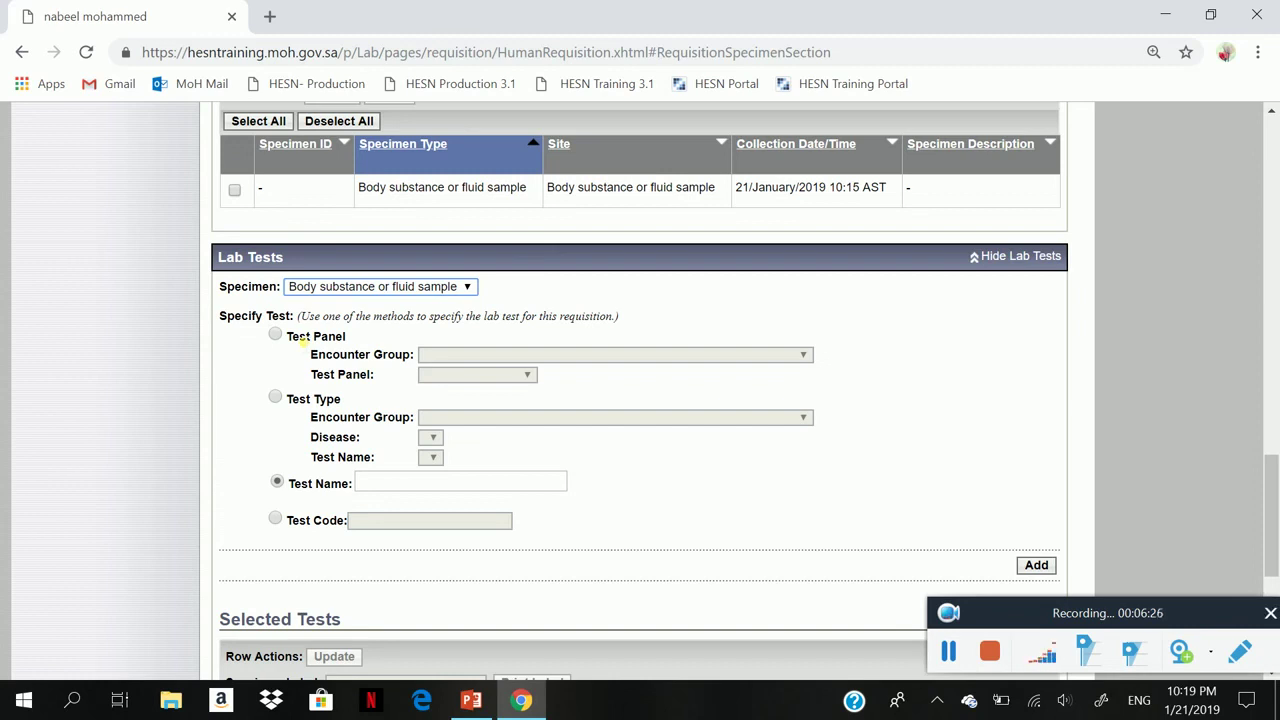
click(275, 336)
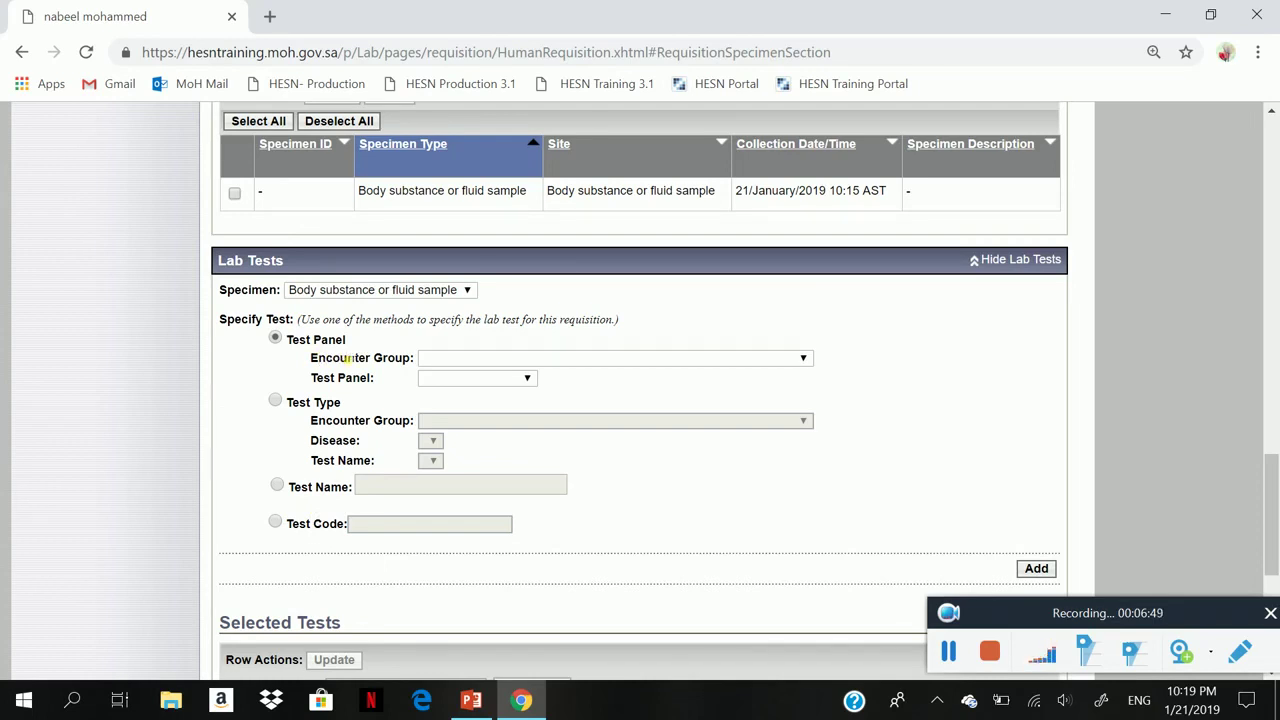
- Add the MERS Panel (ORF1a, UpE Gene) under encounter group Corona and Seasonal Influenza
click(505, 358)
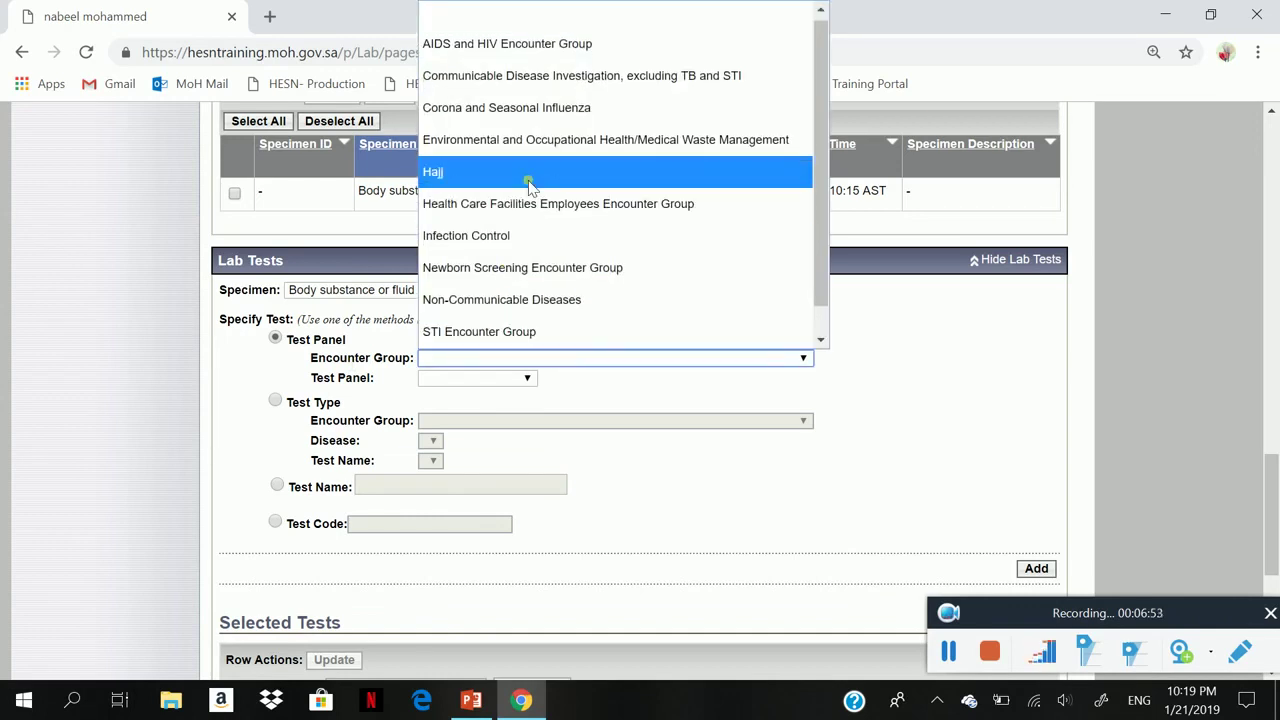
click(558, 114)
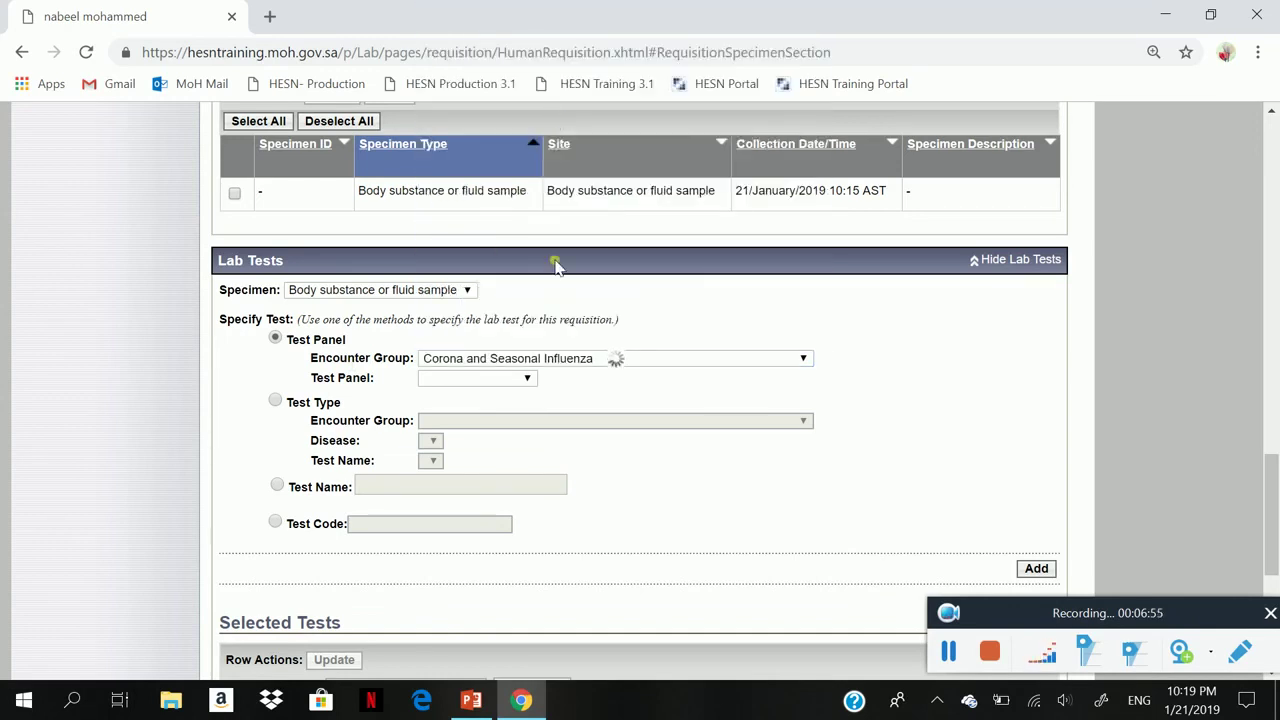
click(510, 382)
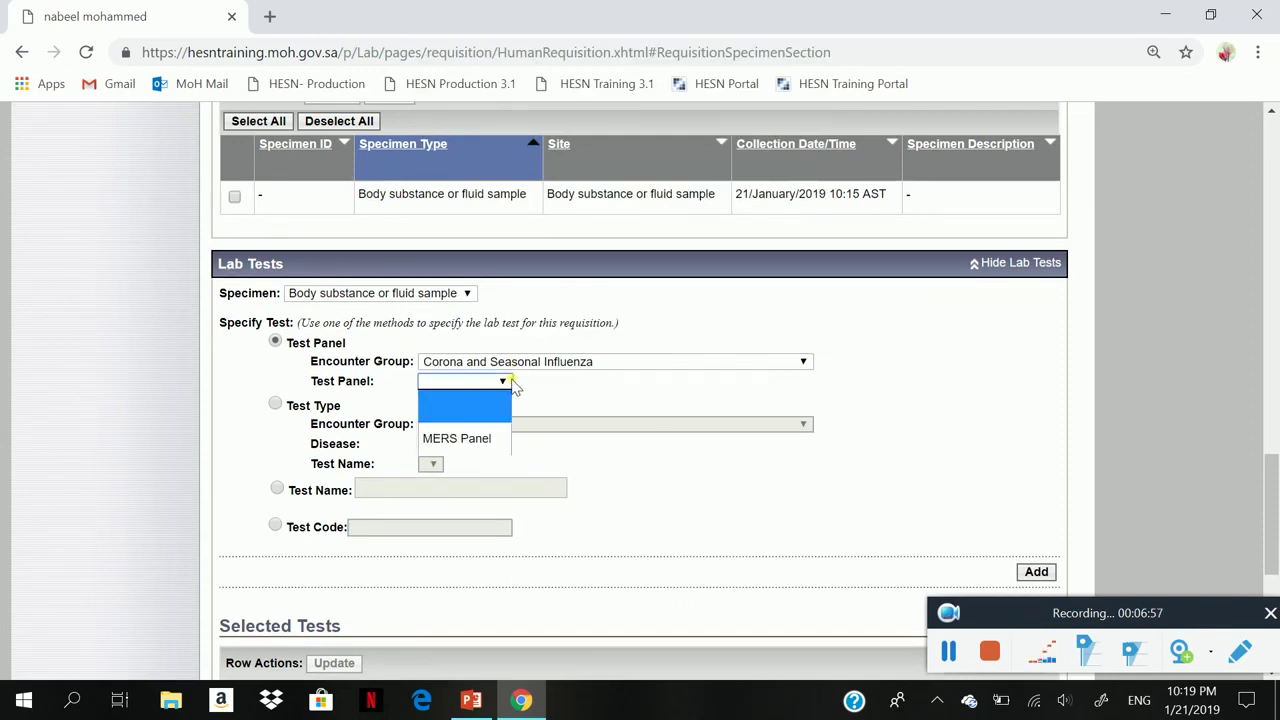
click(478, 437)
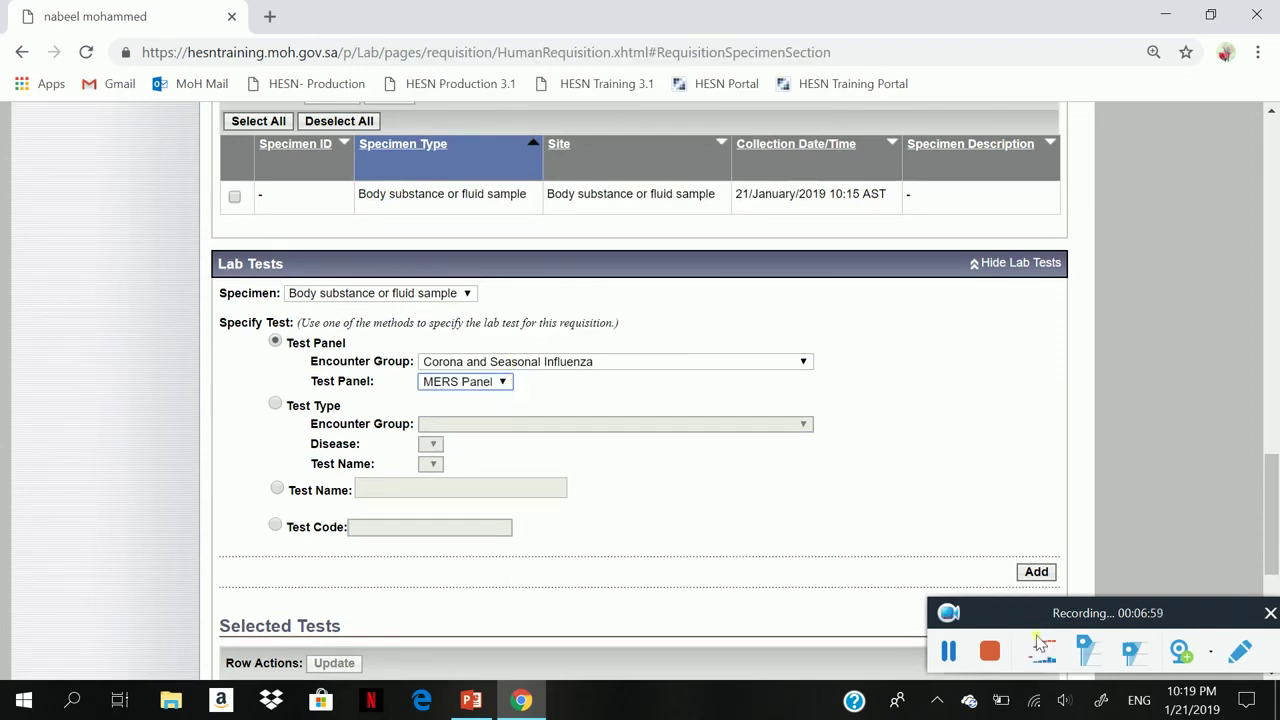
click(1036, 572)
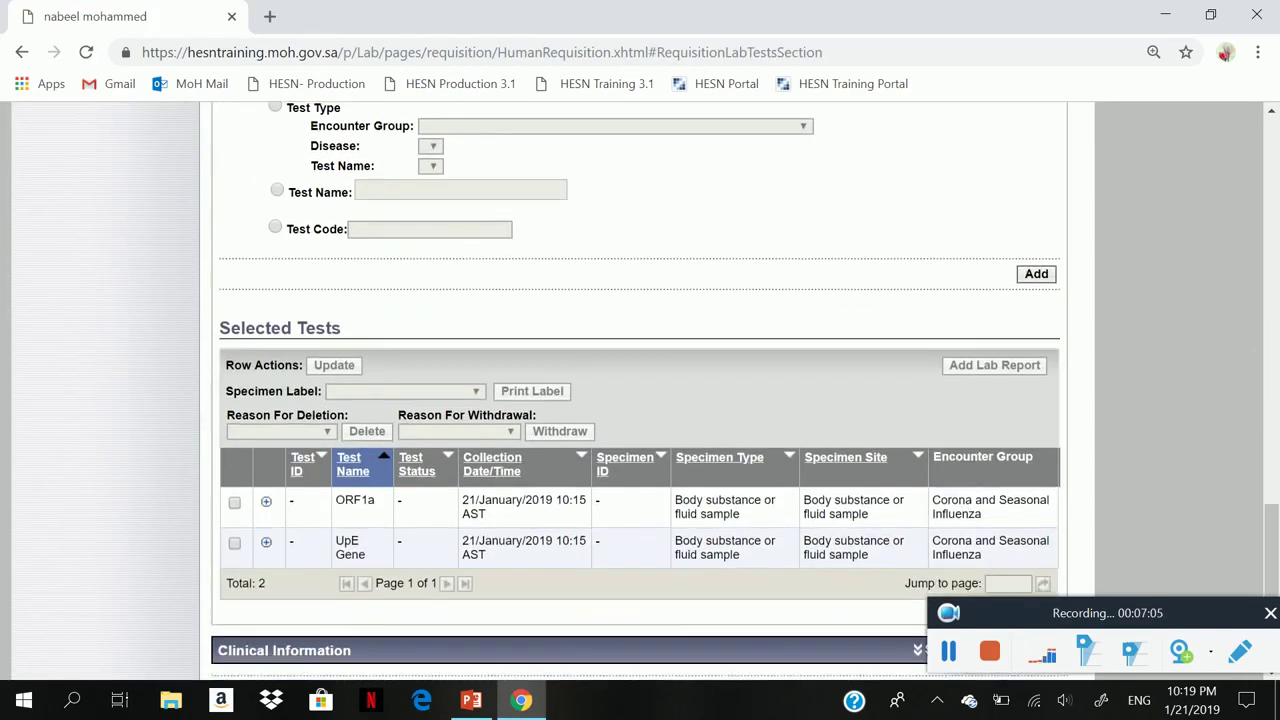
- Save the requisition with its ORF1a and UpE Gene tests
scroll(640, 392, down, 1)
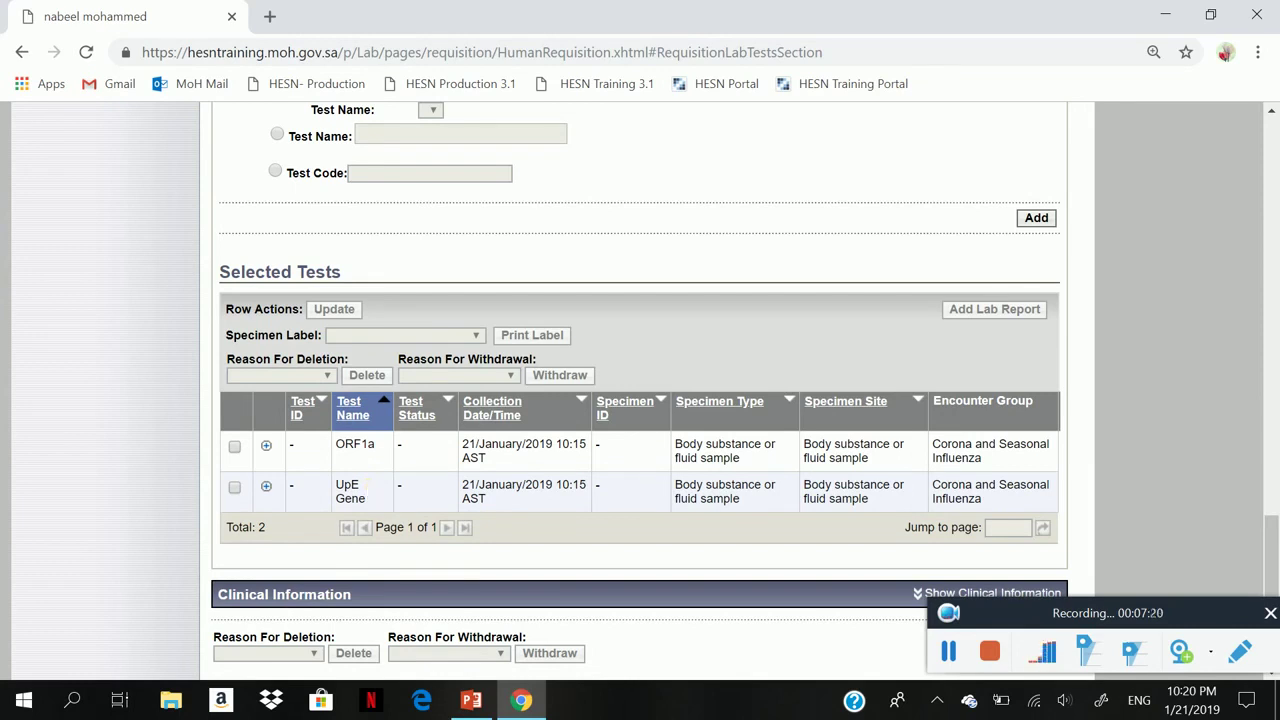
scroll(368, 490, down, 3)
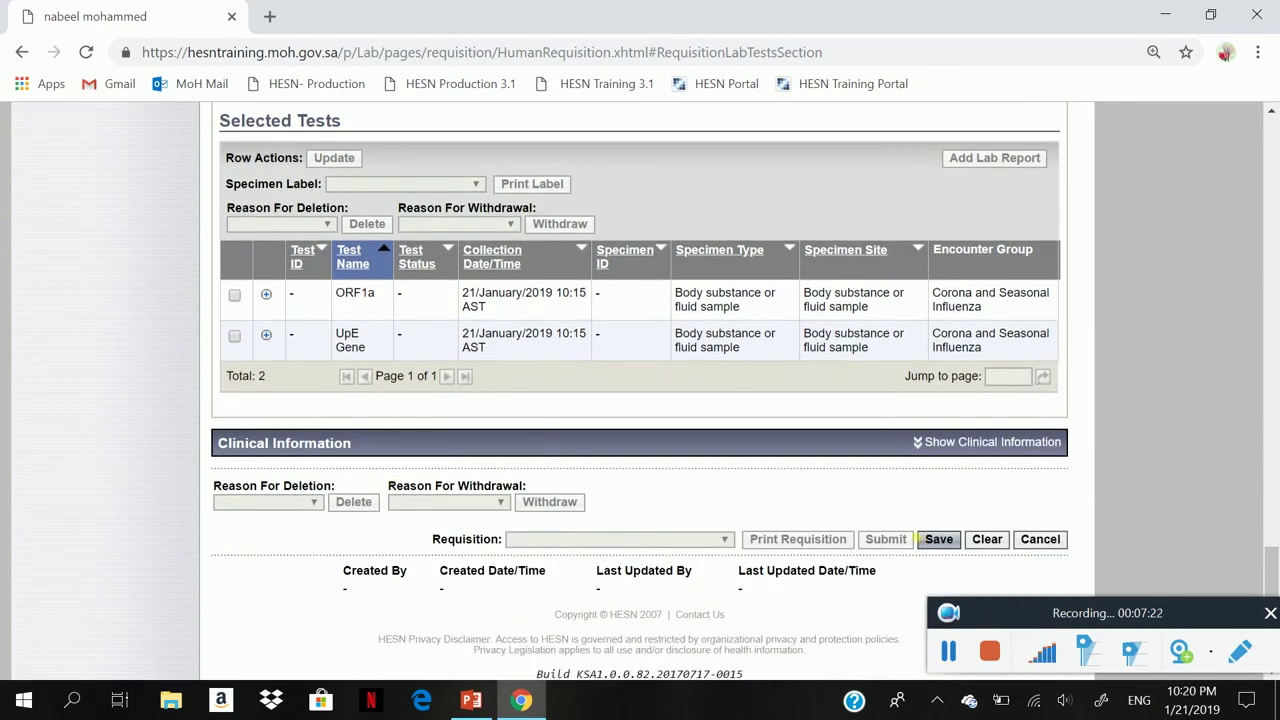
click(943, 541)
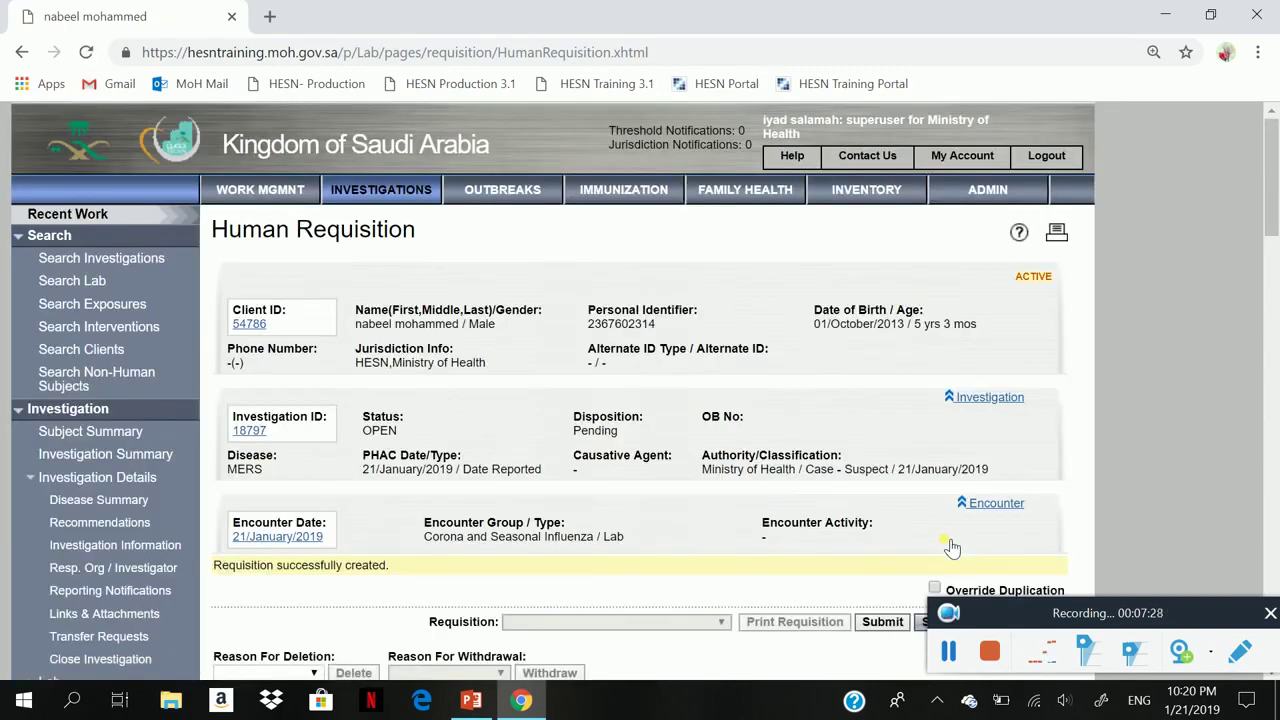
- Submit draft requisition 1176, noting its Draft status first
scroll(952, 548, down, 2)
scroll(952, 548, down, 1)
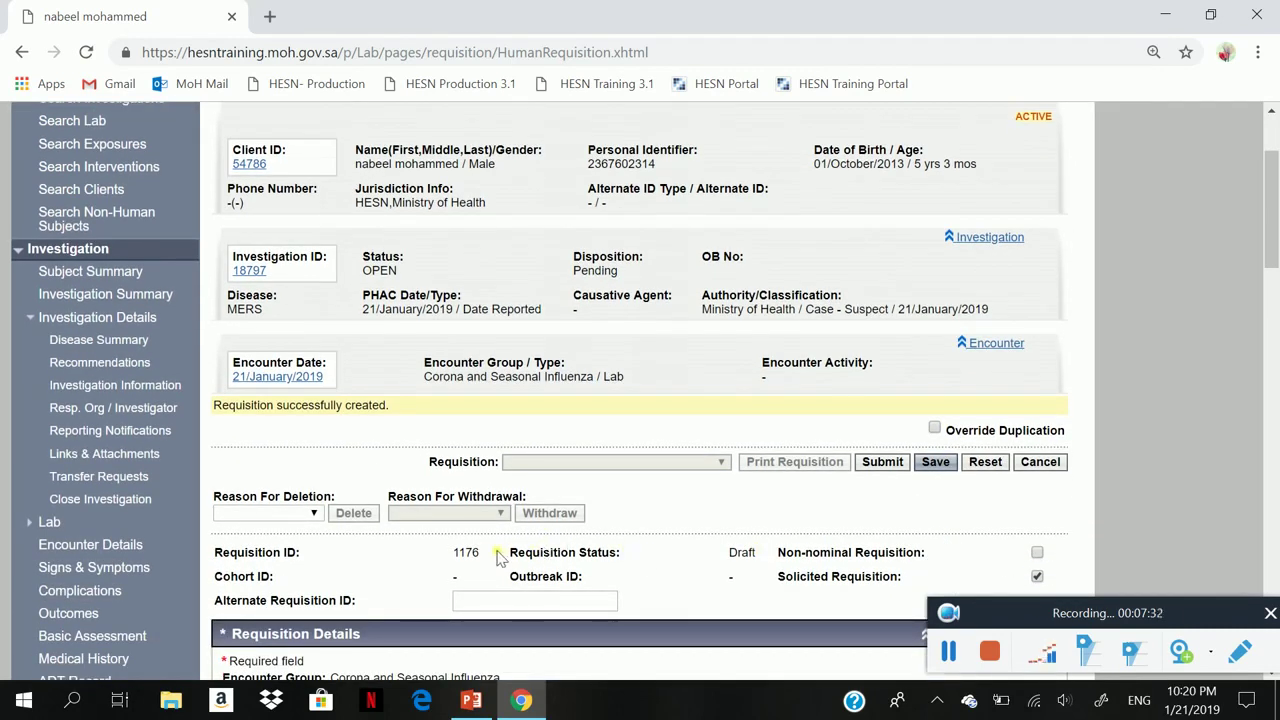
drag(500, 560, 759, 558)
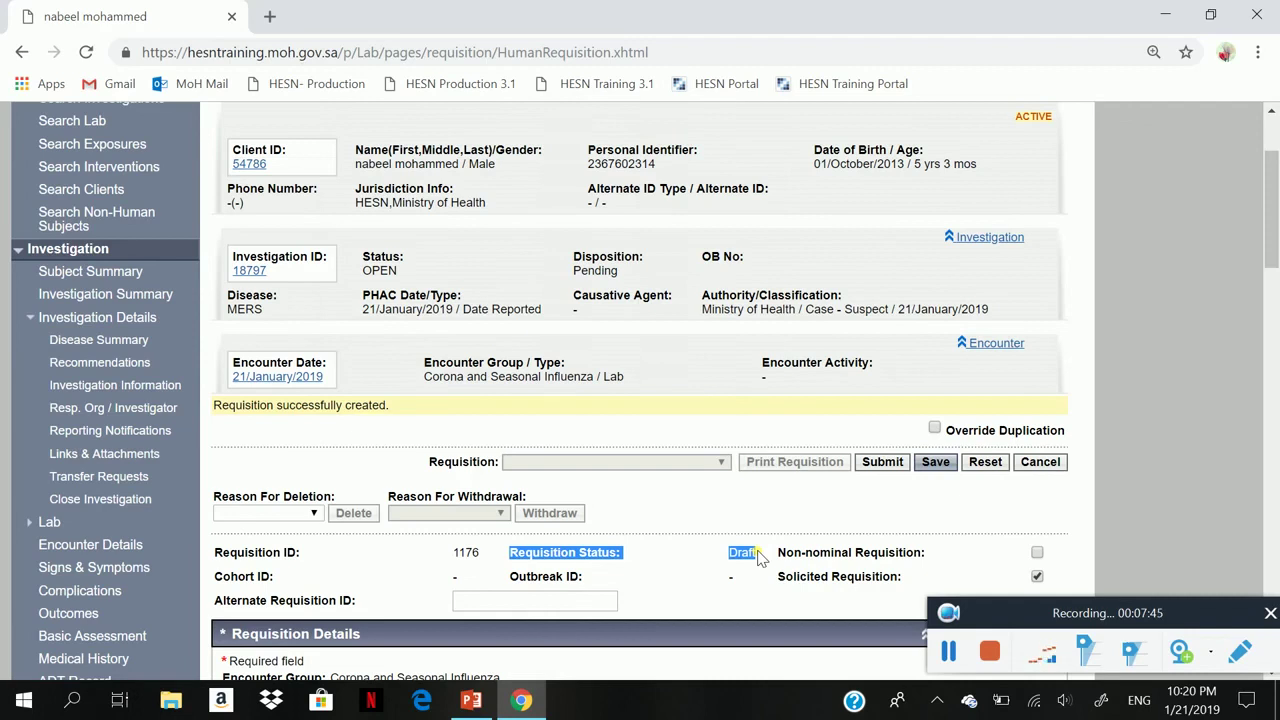
click(882, 462)
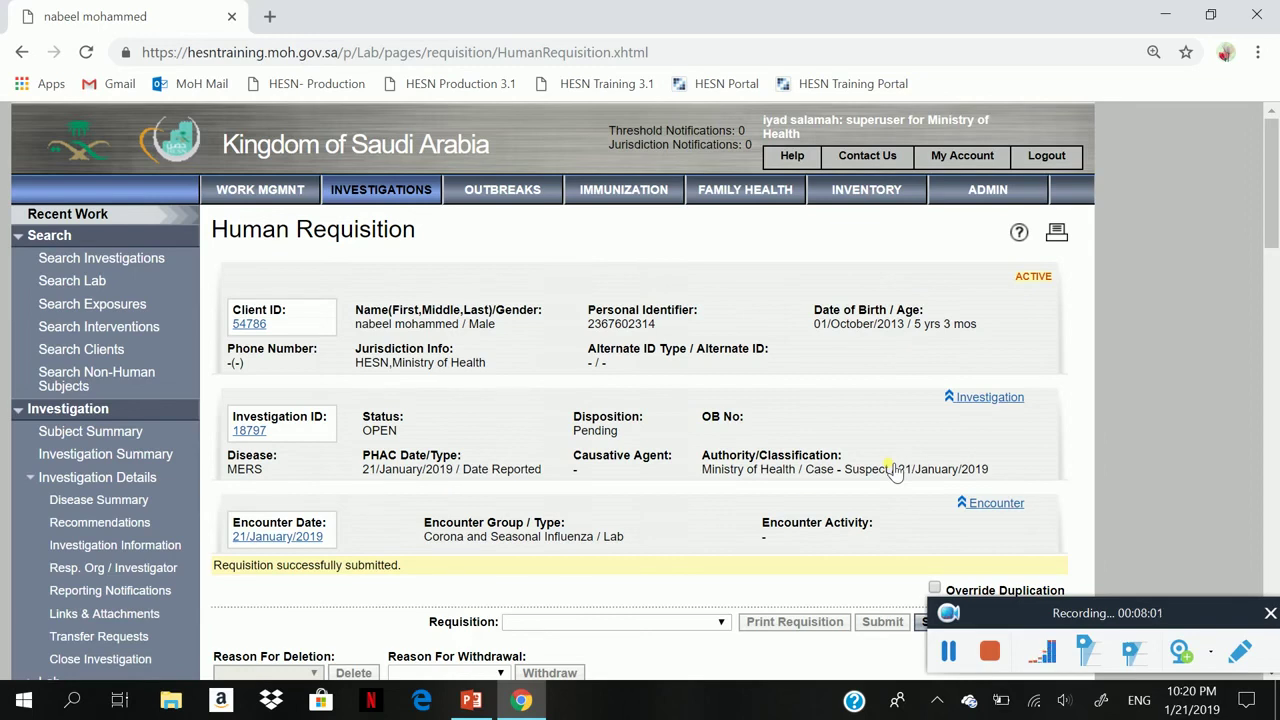
- Print the requisition label as a PDF using the IR4100A Lab Requisition Label_en.rpt report
scroll(895, 471, down, 1)
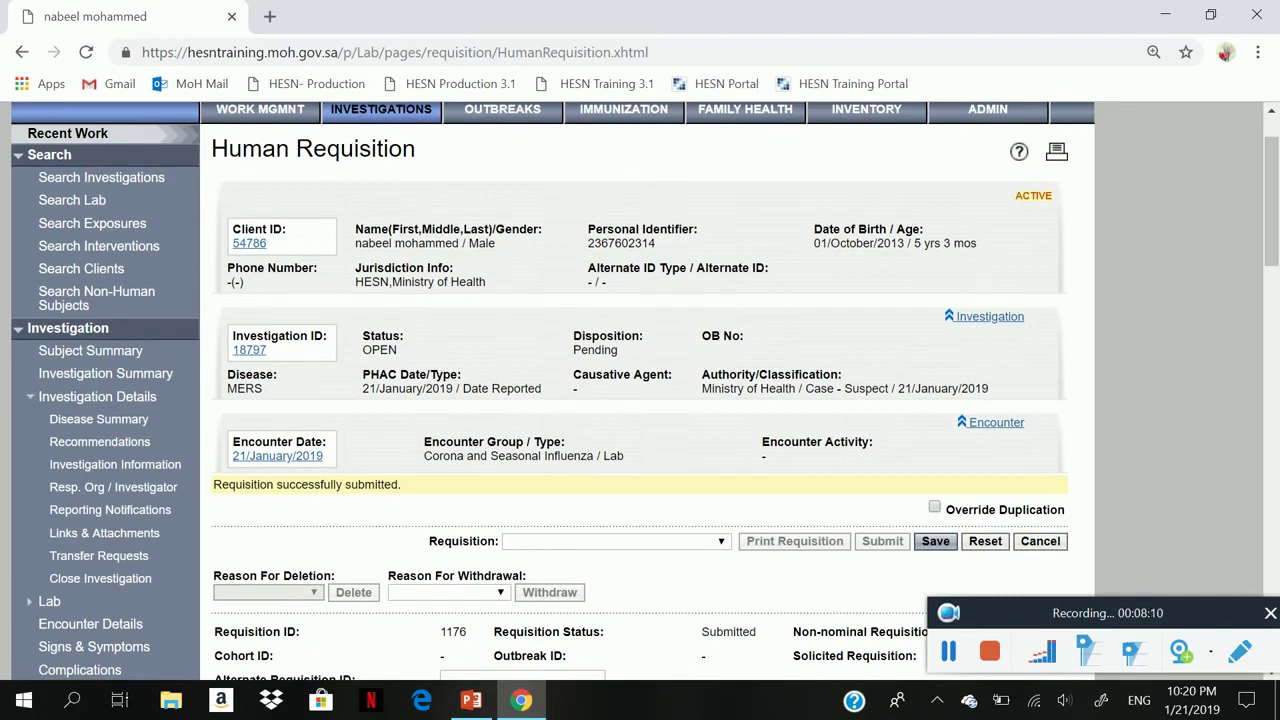
click(624, 545)
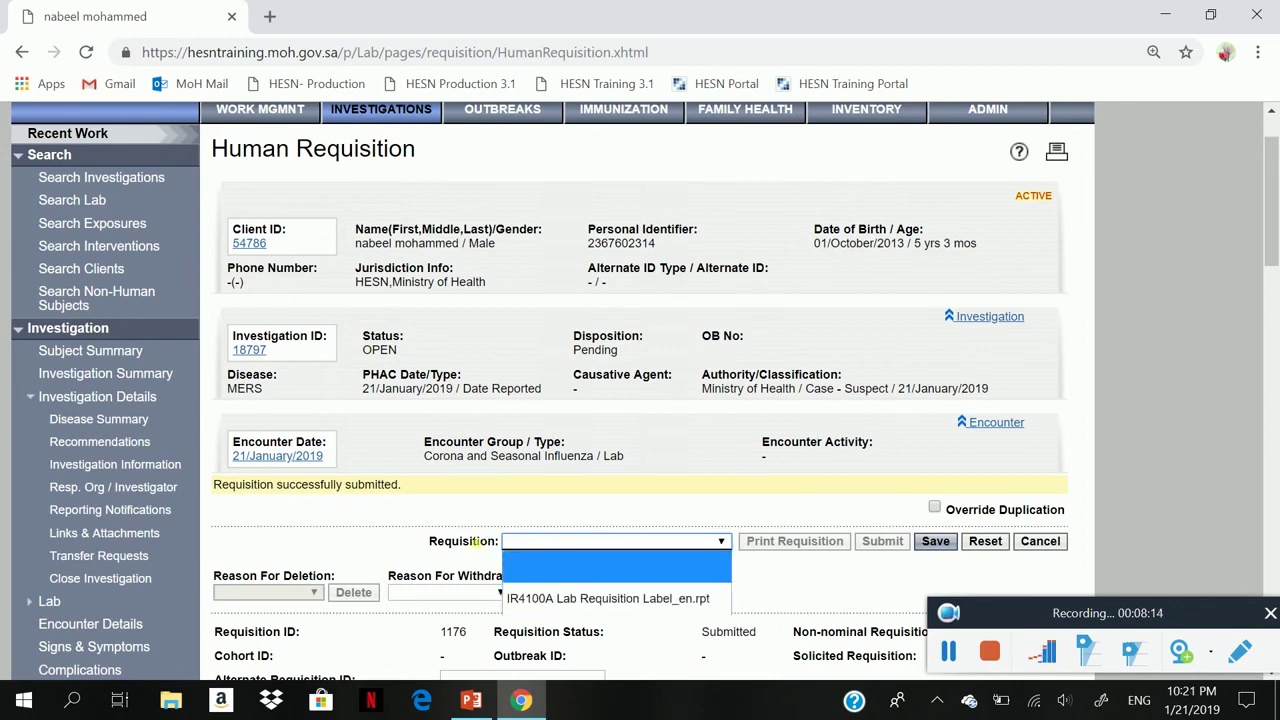
click(645, 602)
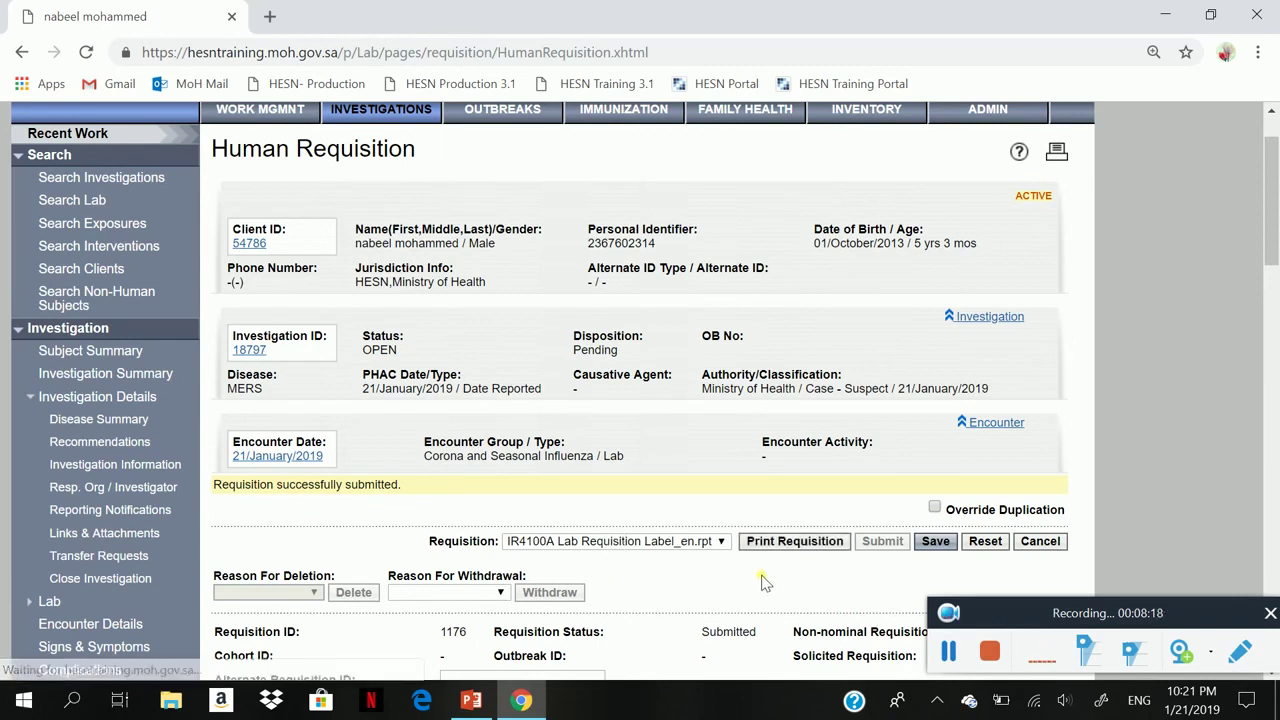
click(793, 540)
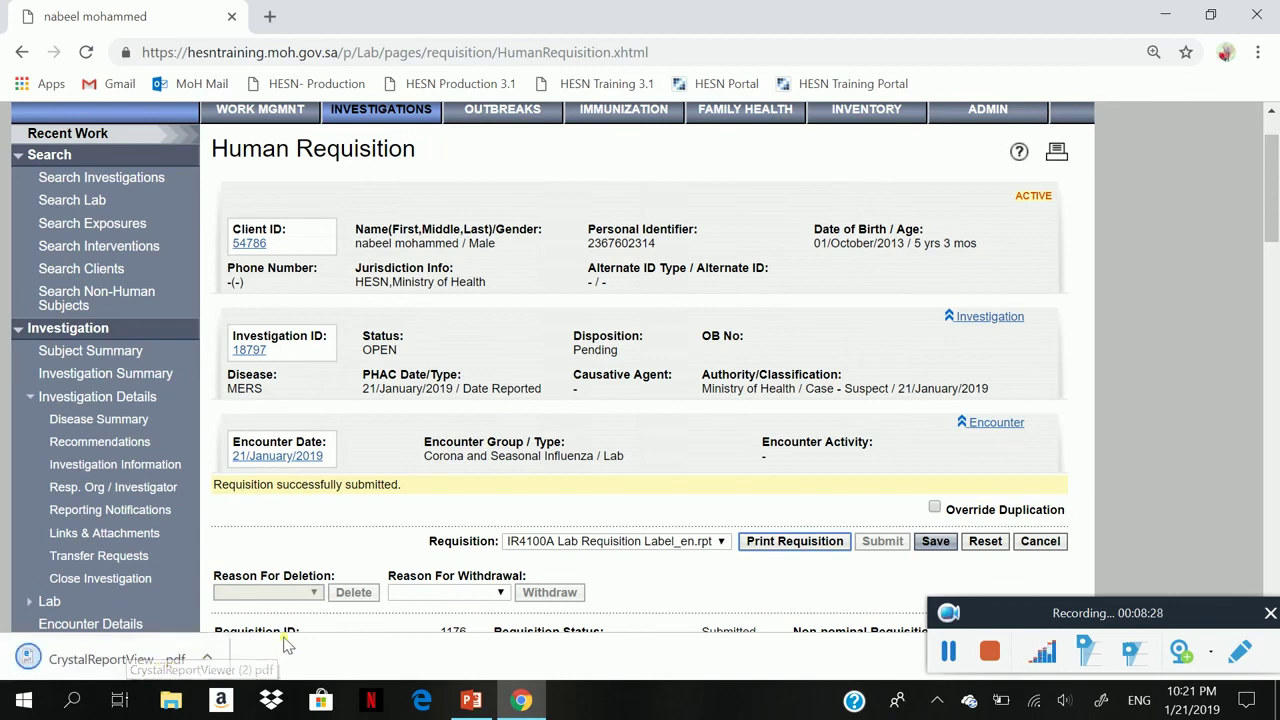
- Check that requisition 1176 shows status Submitted and note its Requisition ID
scroll(640, 370, down, 2)
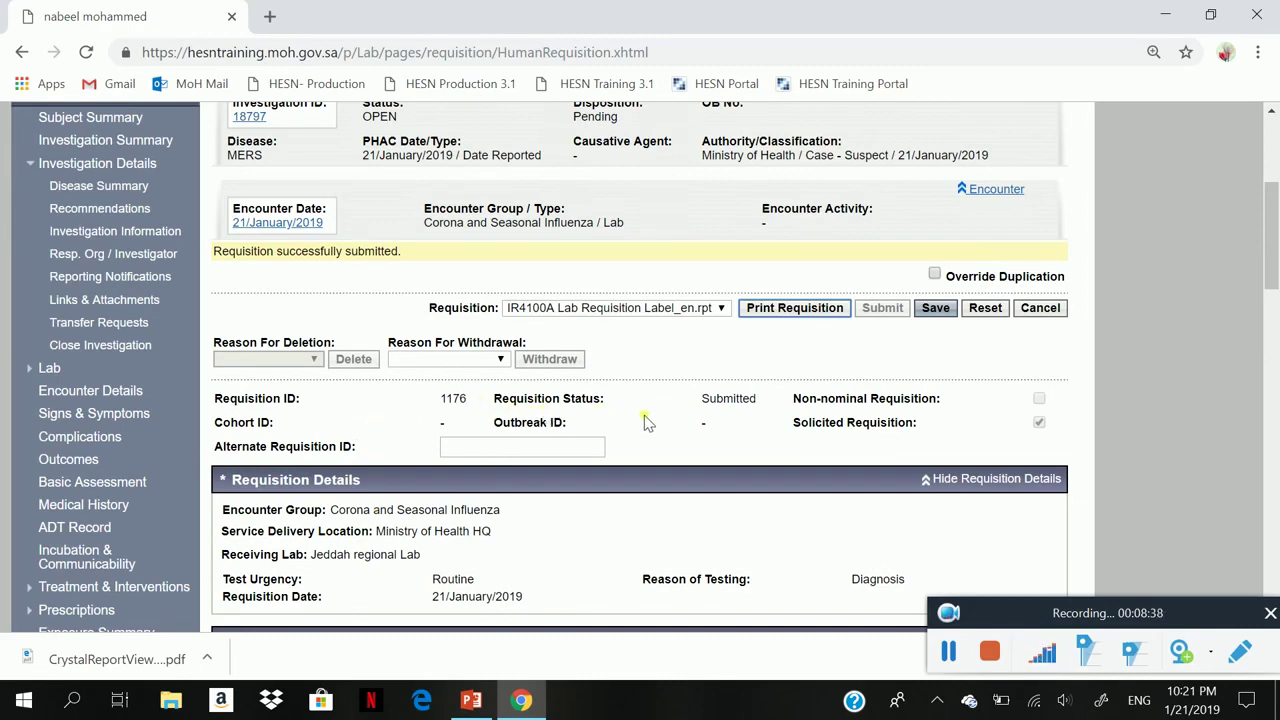
double_click(716, 399)
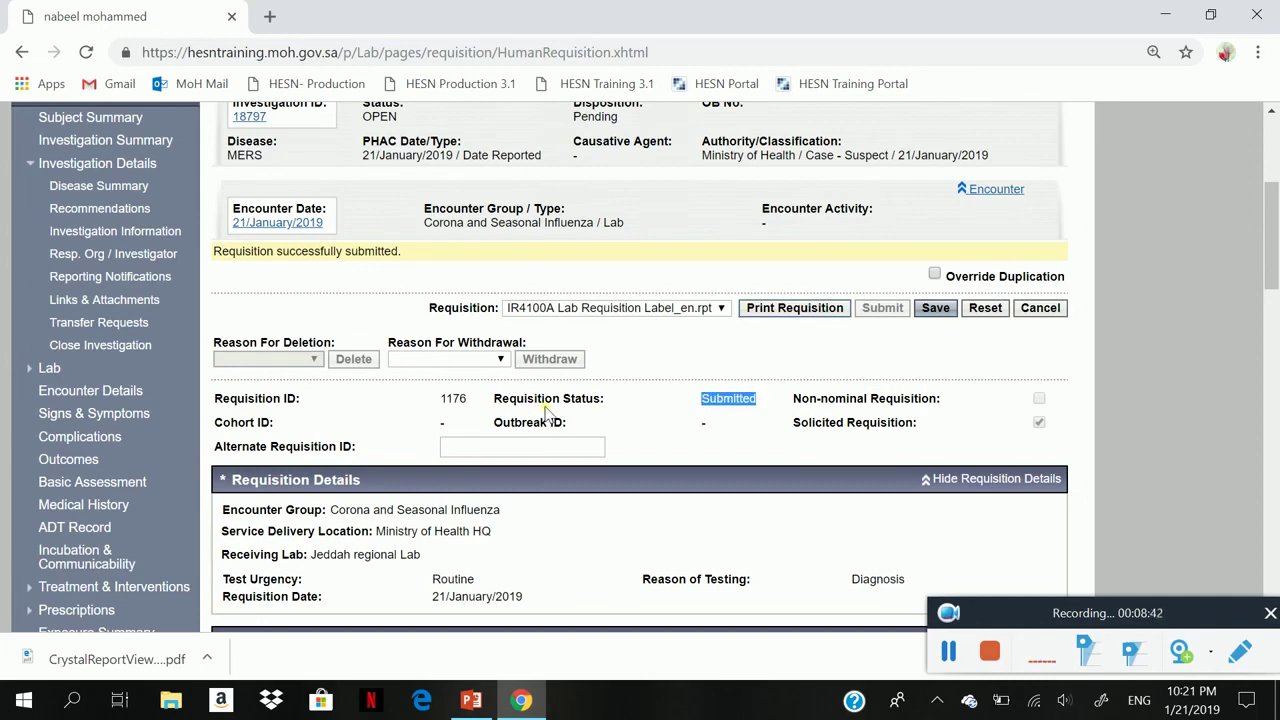
double_click(446, 399)
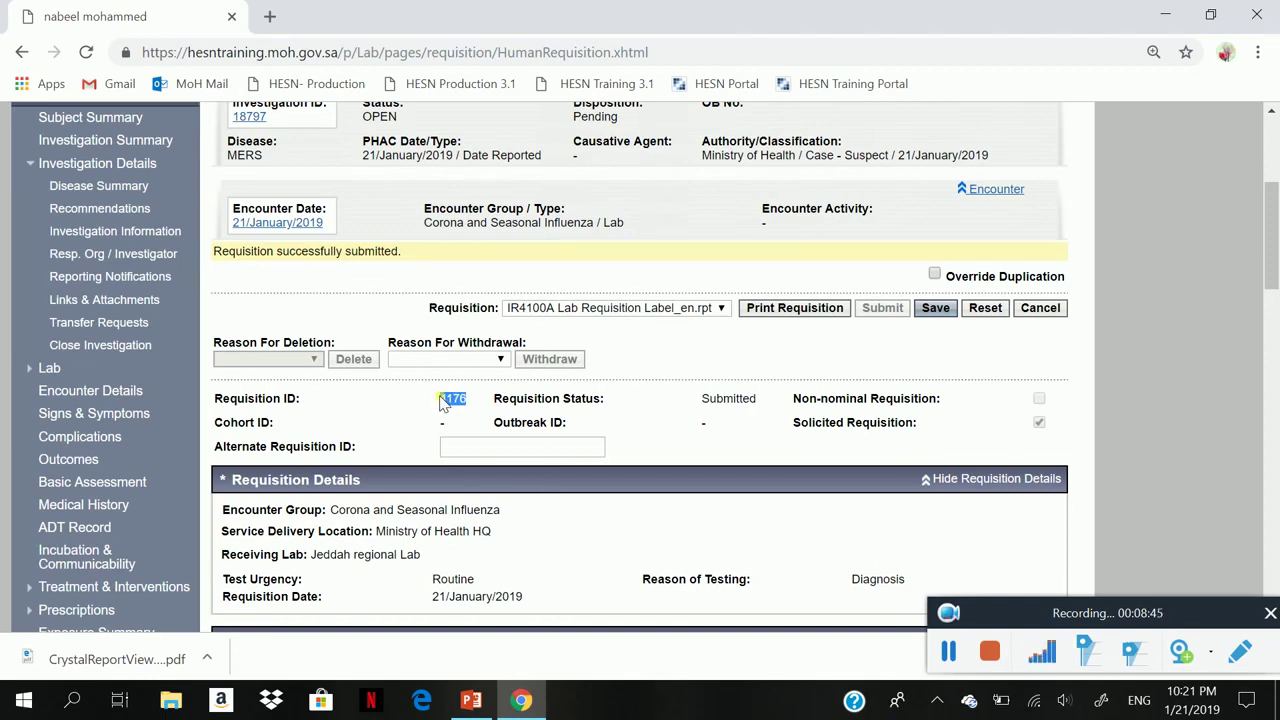
scroll(443, 400, up, 2)
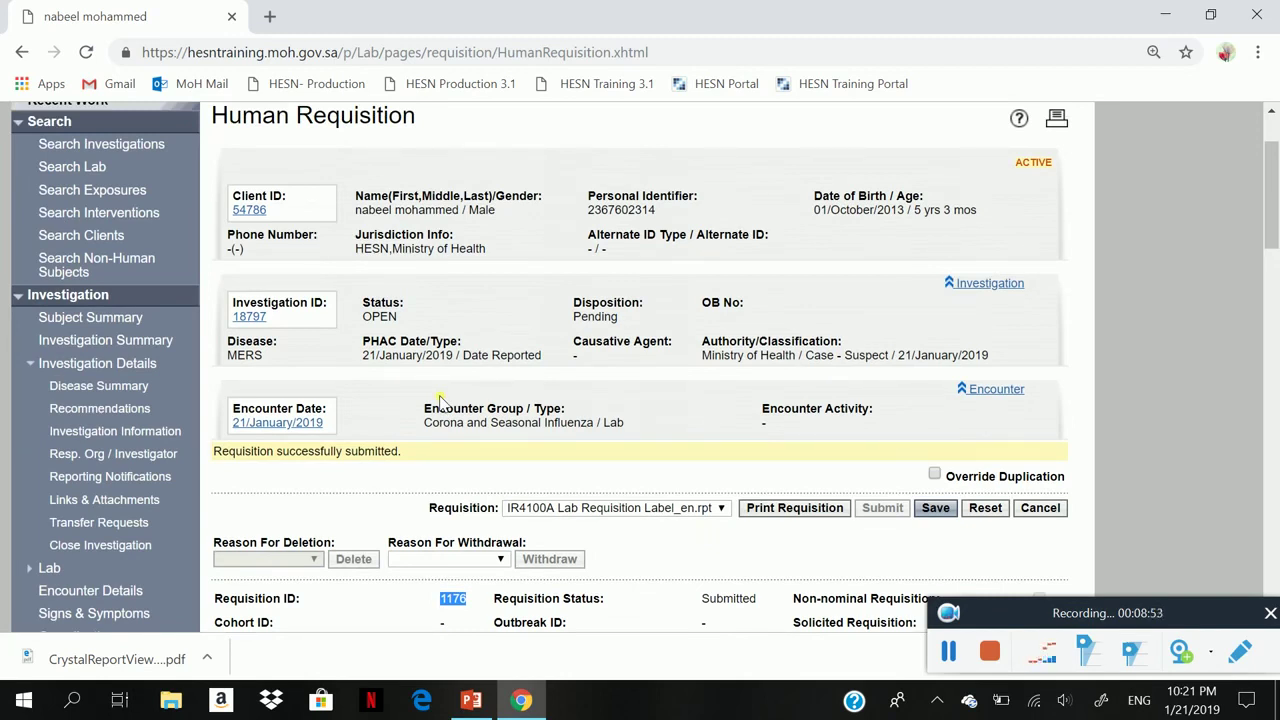
scroll(439, 398, up, 2)
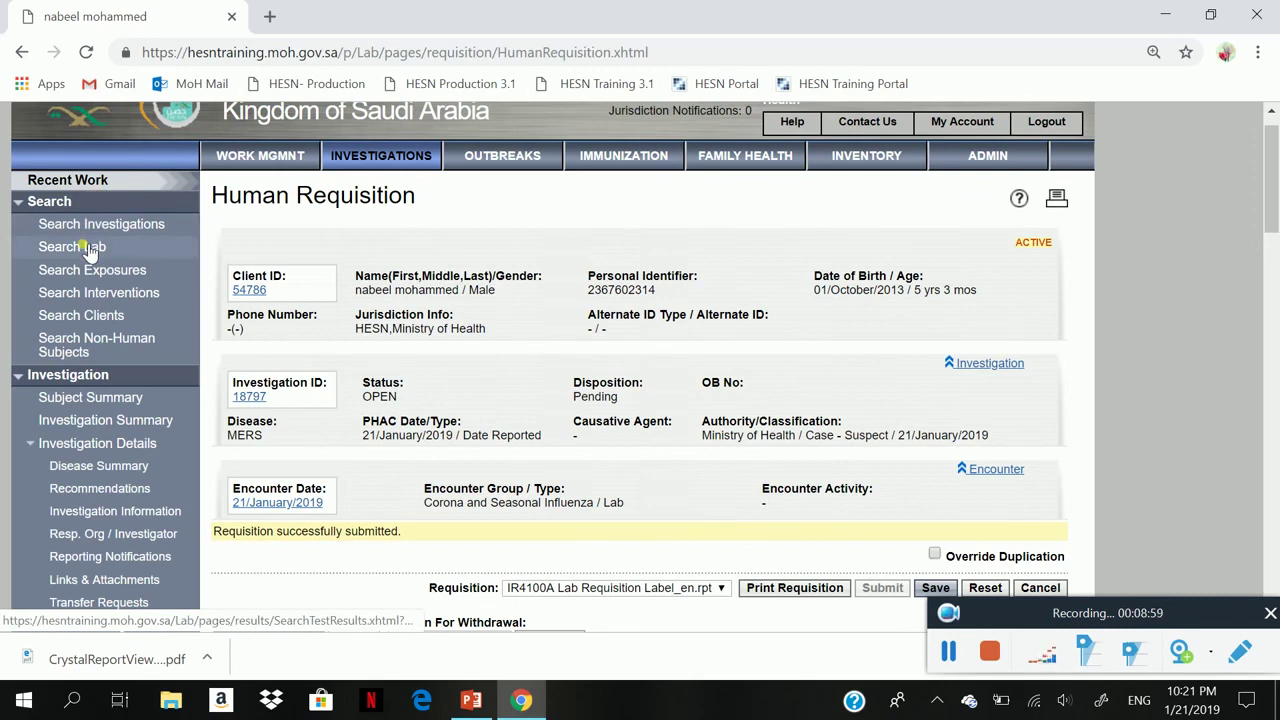
- Run a Basic Test Search for requisition ID 1176, listing the submitted UpE Gene and ORF1a tests
click(88, 247)
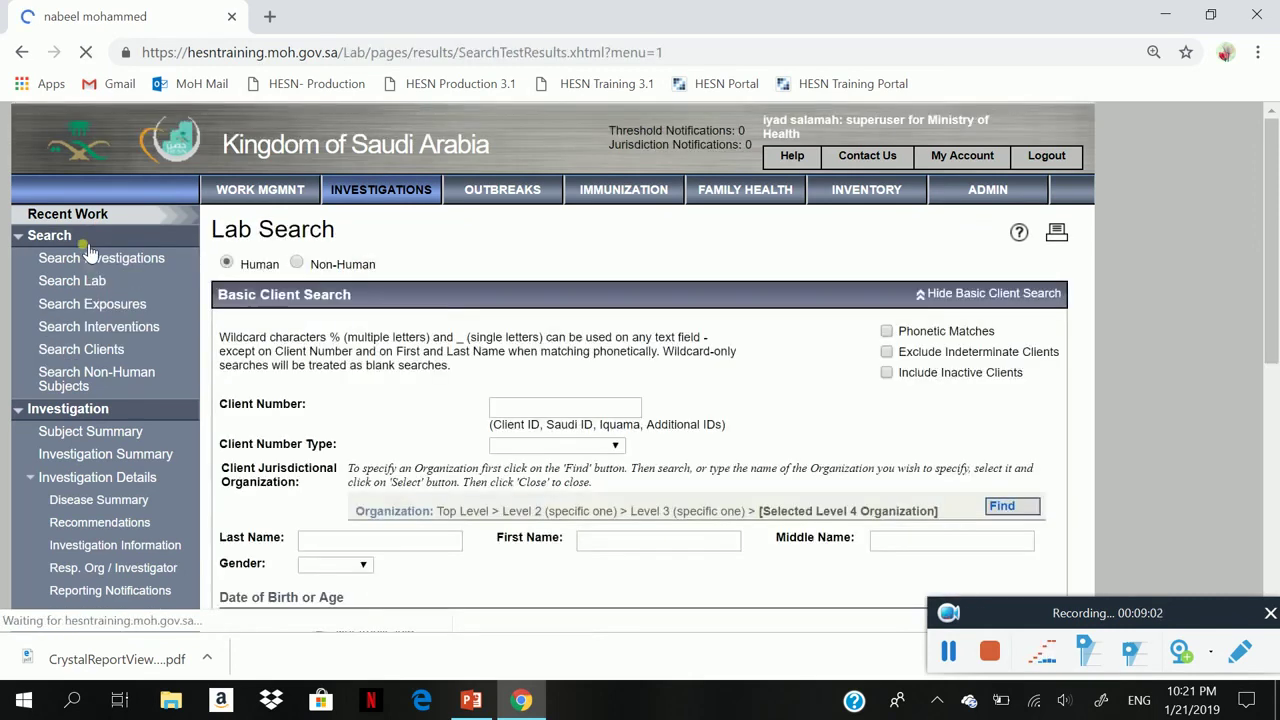
scroll(475, 568, down, 1)
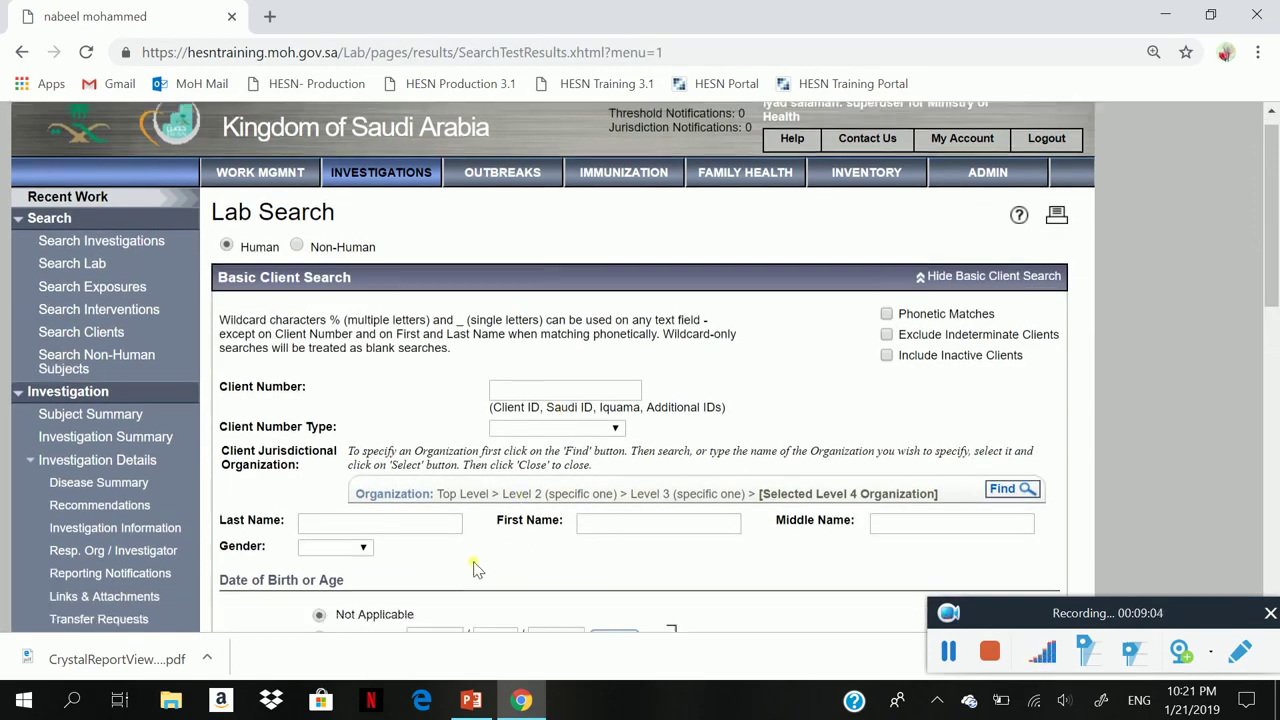
scroll(475, 568, down, 3)
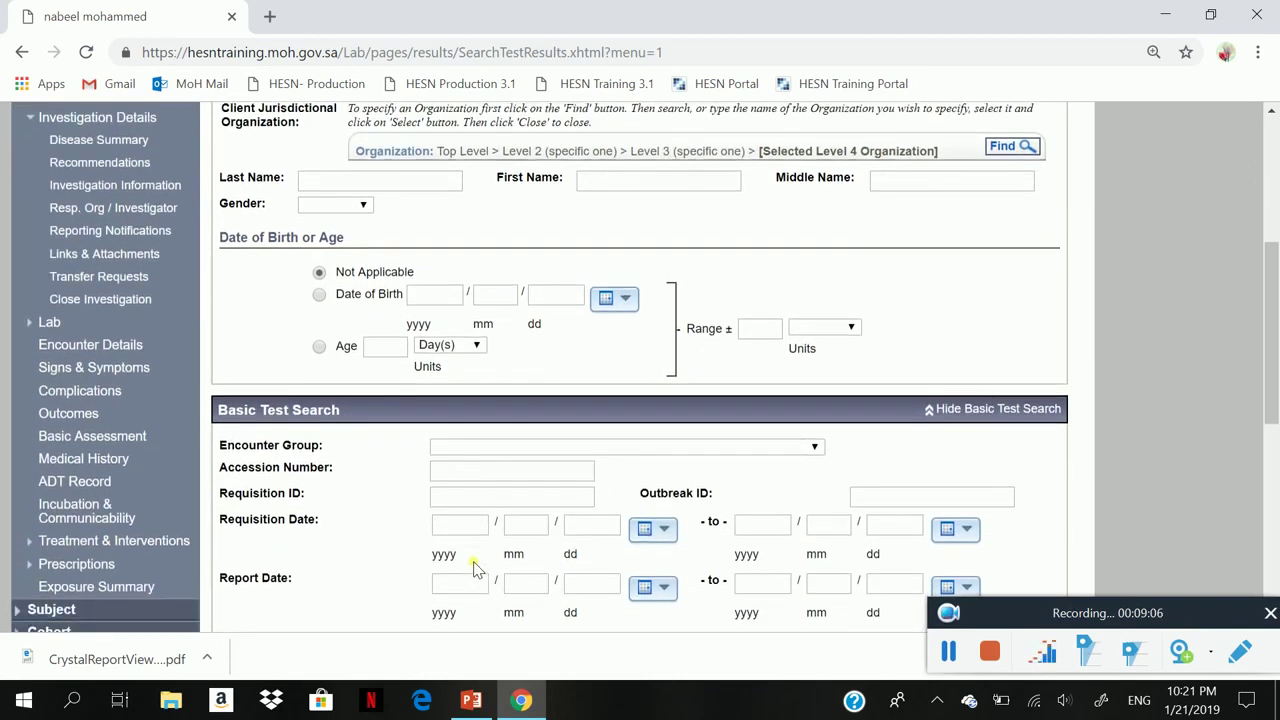
click(474, 501)
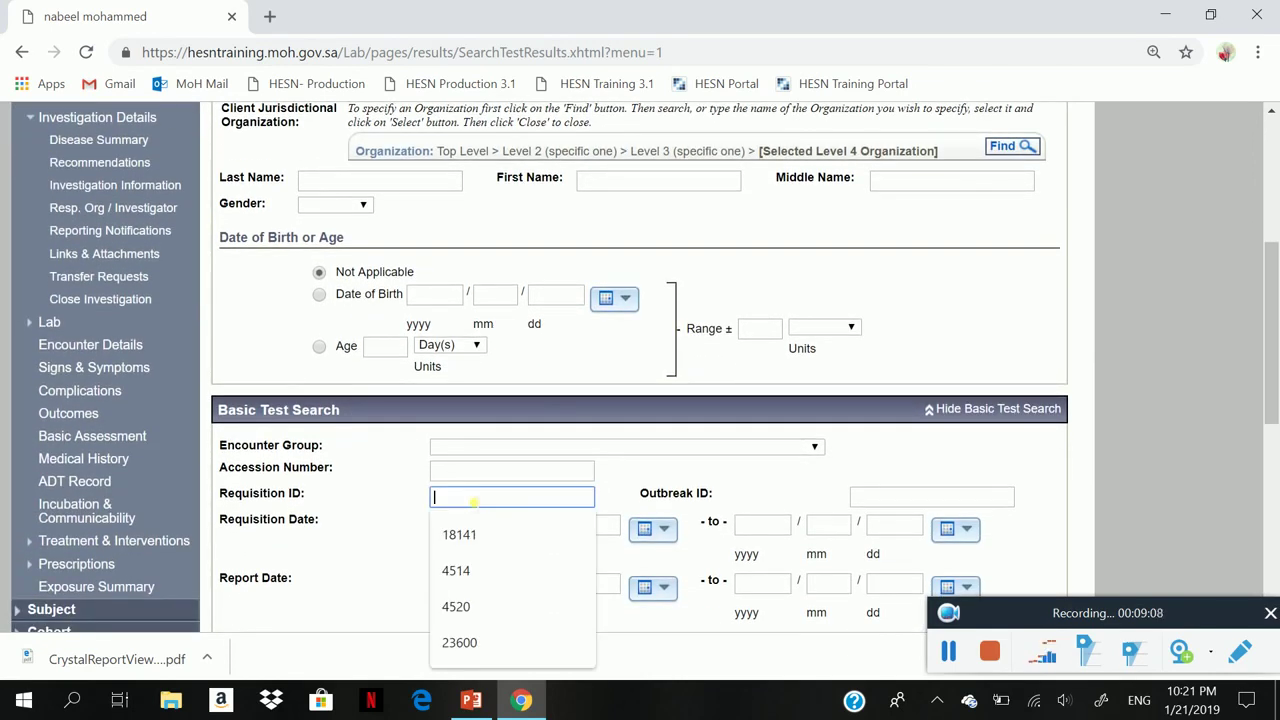
scroll(400, 545, down, 1)
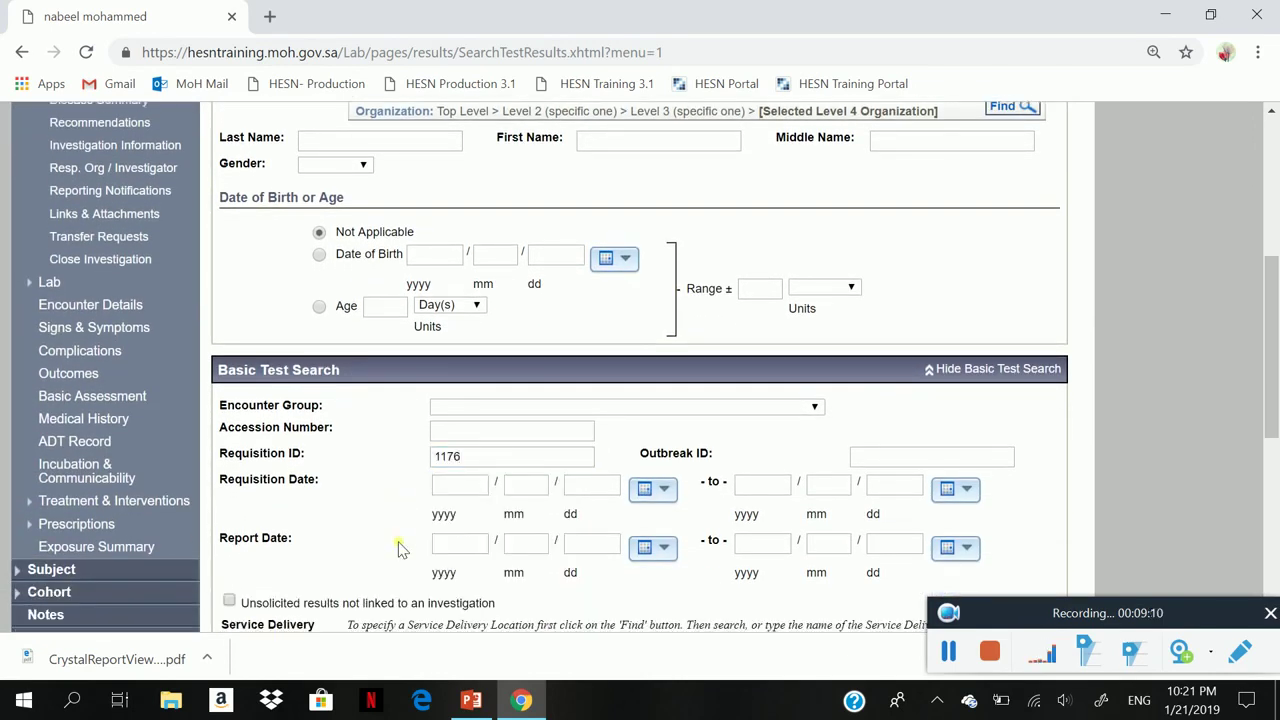
scroll(397, 548, down, 4)
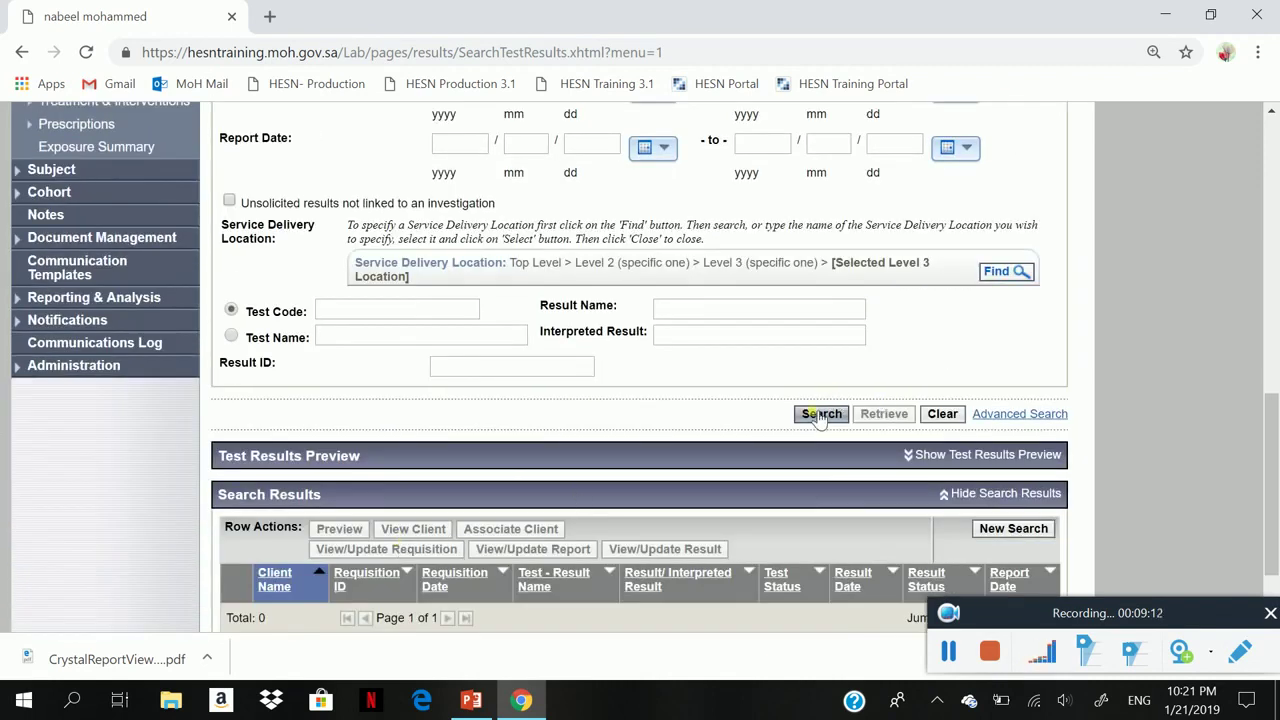
click(820, 414)
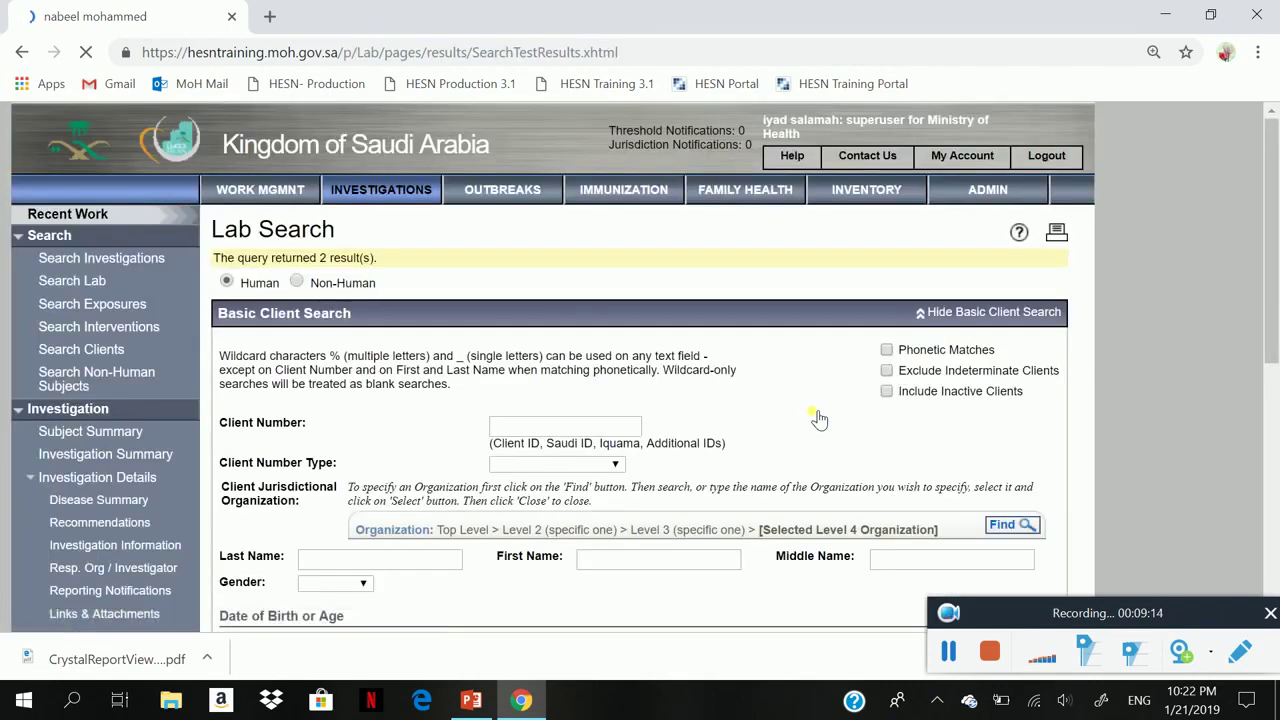
scroll(818, 418, down, 10)
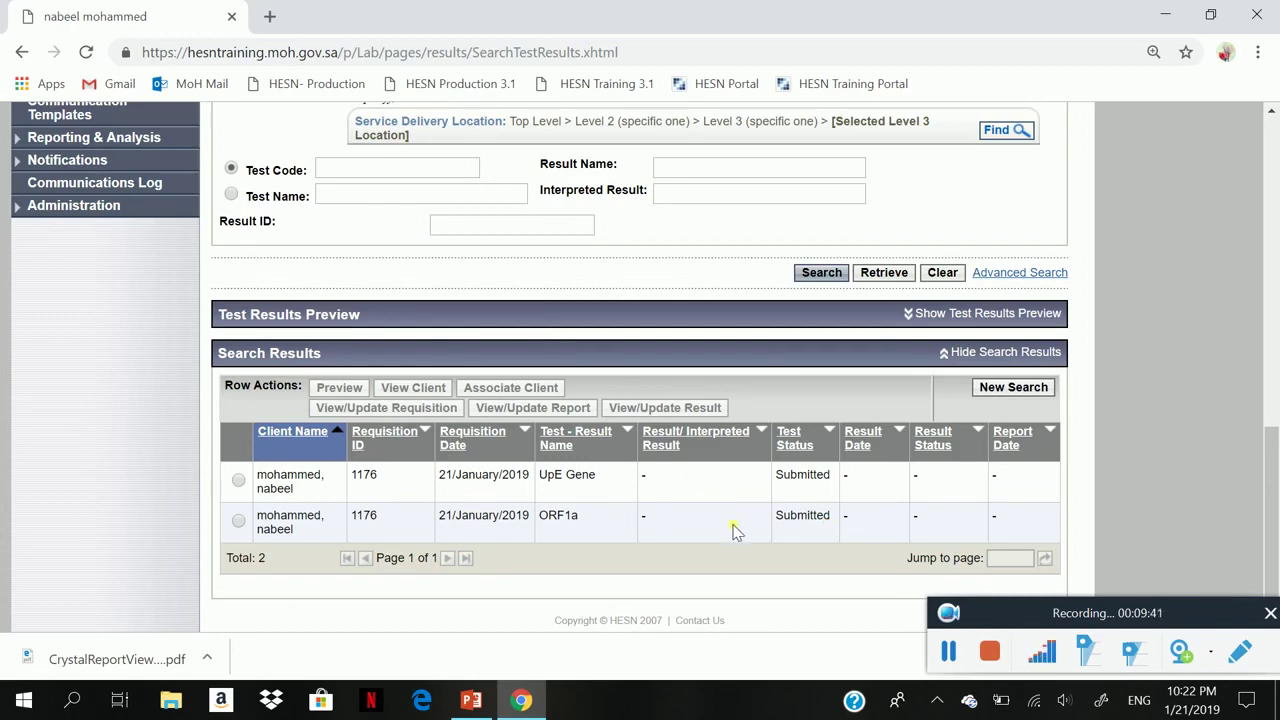
scroll(733, 530, up, 10)
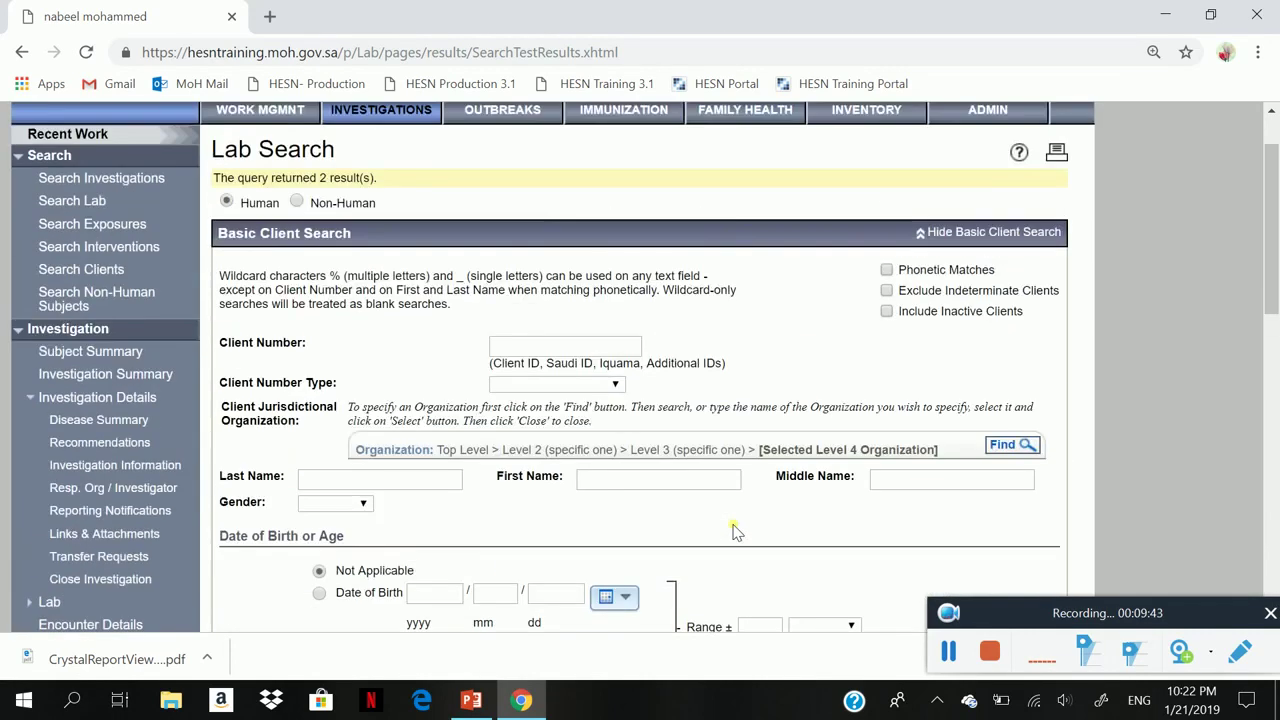
- Open the downloaded CrystalReportViewer (2).pdf label in a new browser tab
scroll(733, 530, up, 1)
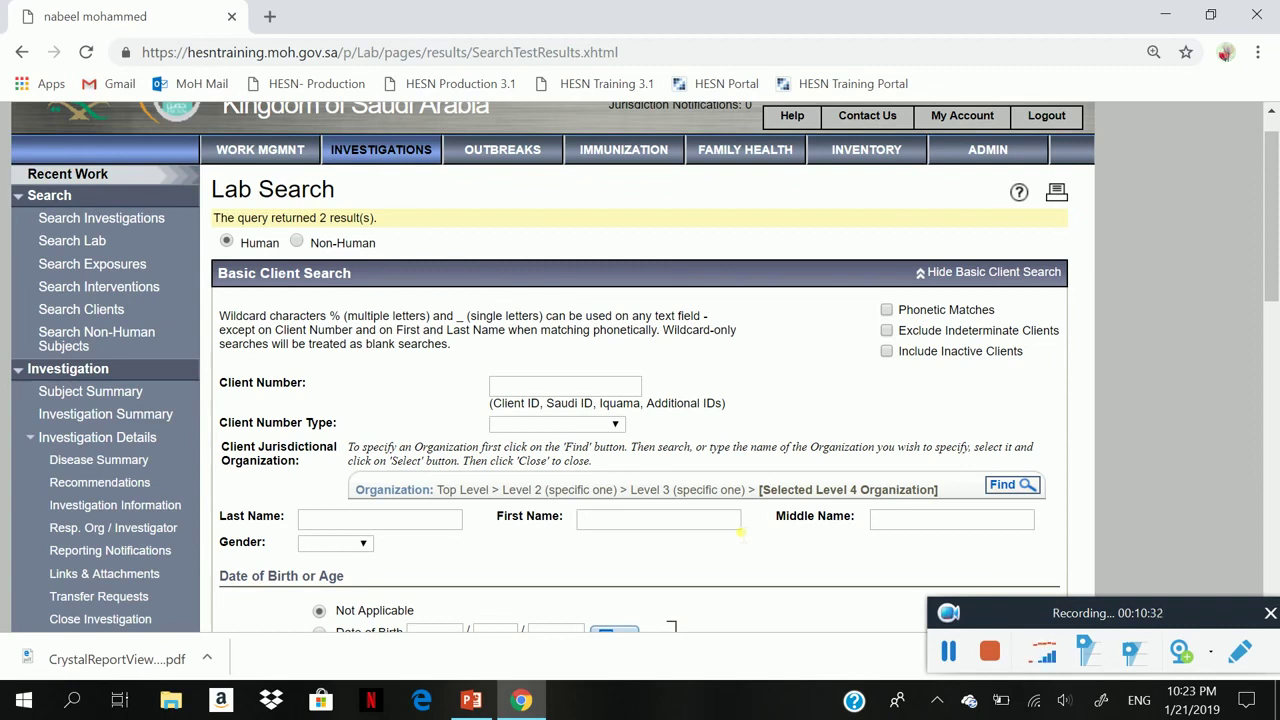
click(150, 661)
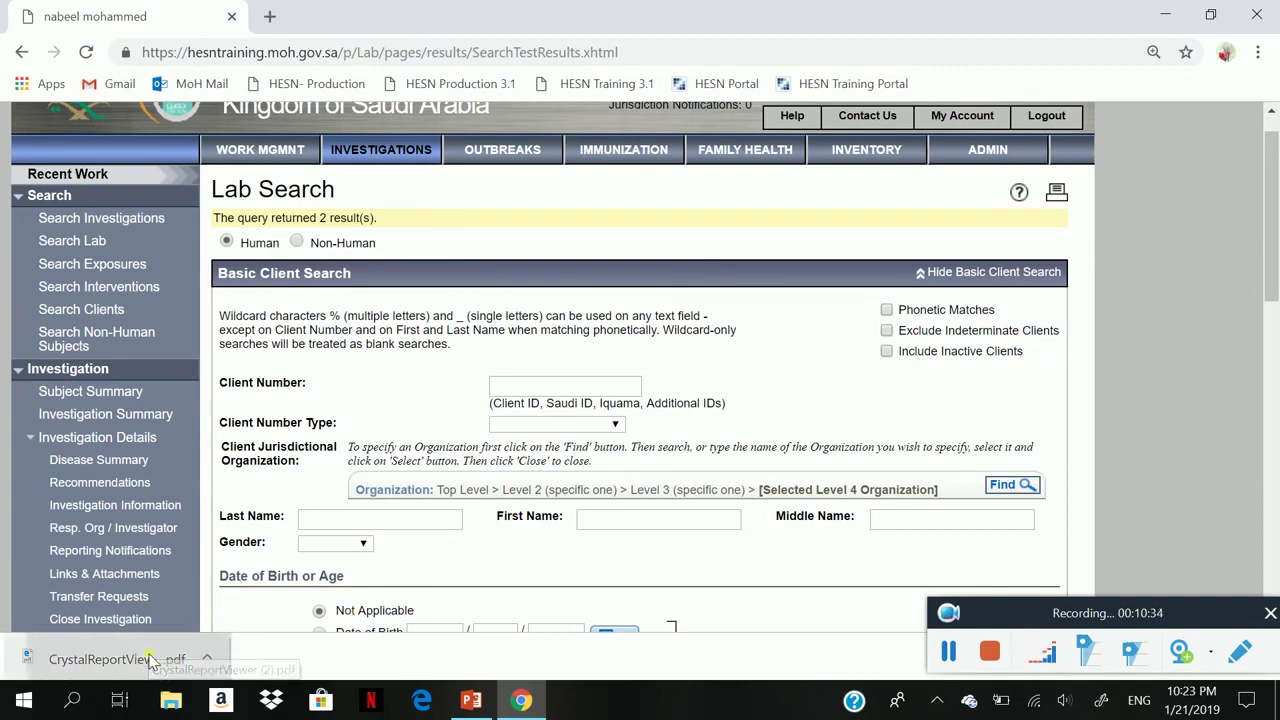